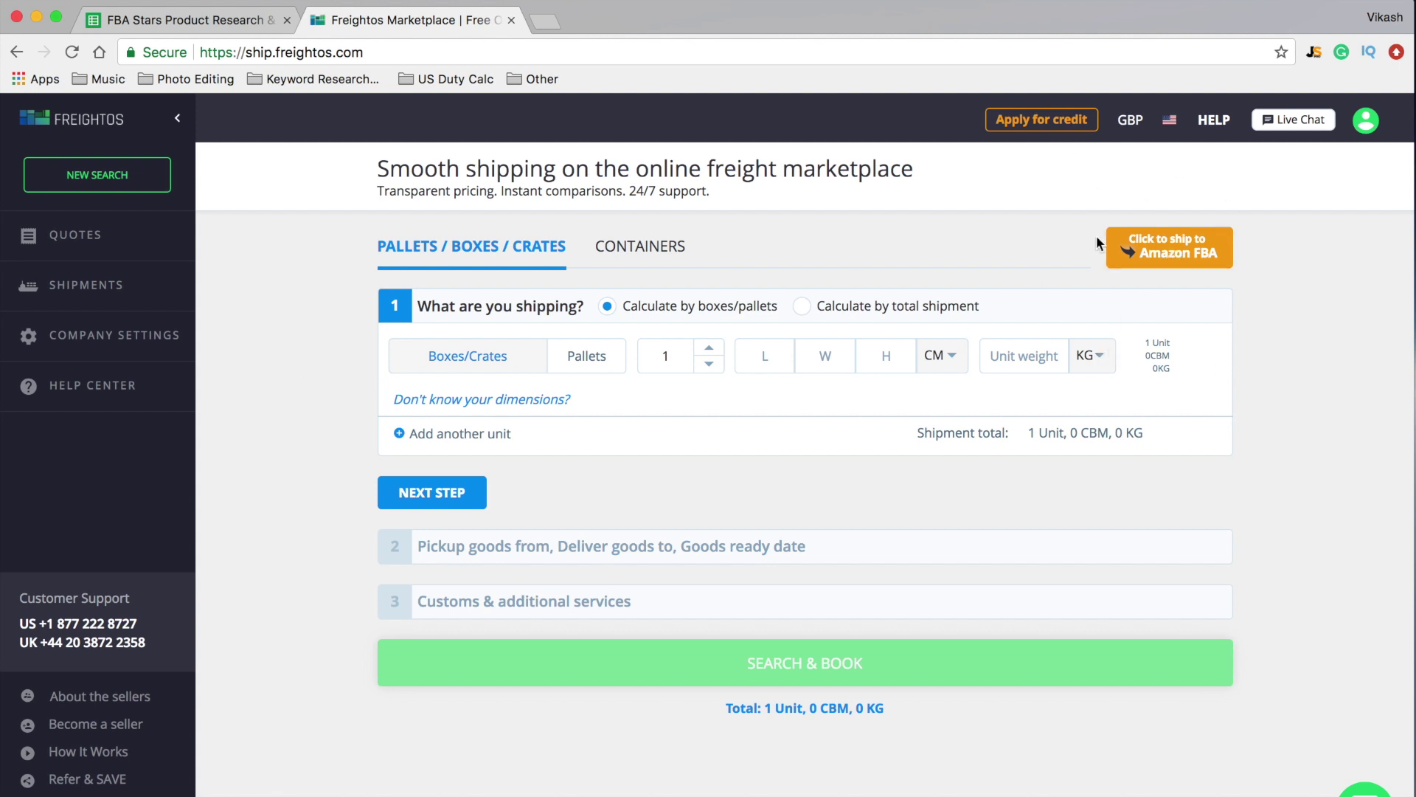
# Start a quote for shipping to Amazon FBA and set the number of boxes to 100, per the carton count in the supplier spreadsheet.
pyautogui.click(1215, 259)
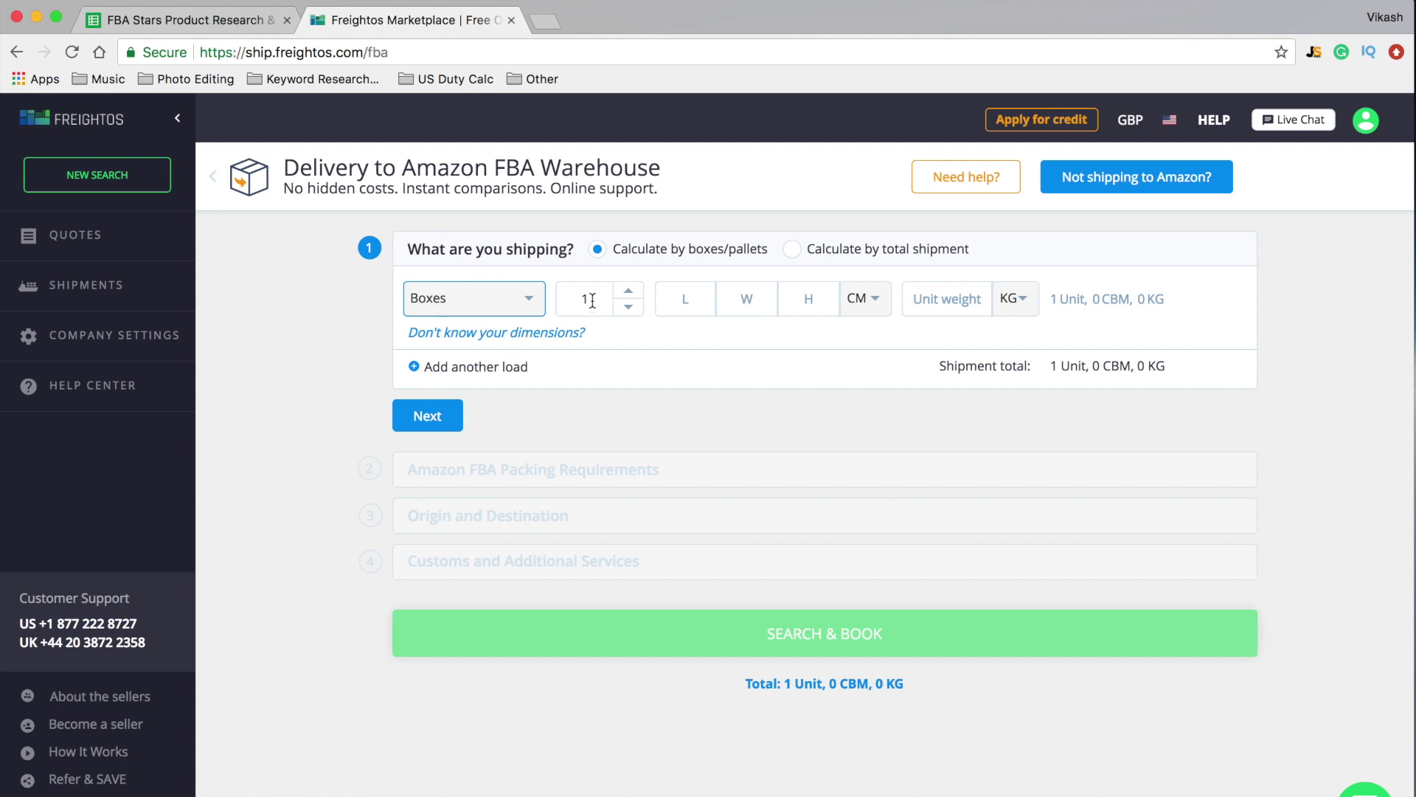
pyautogui.click(191, 21)
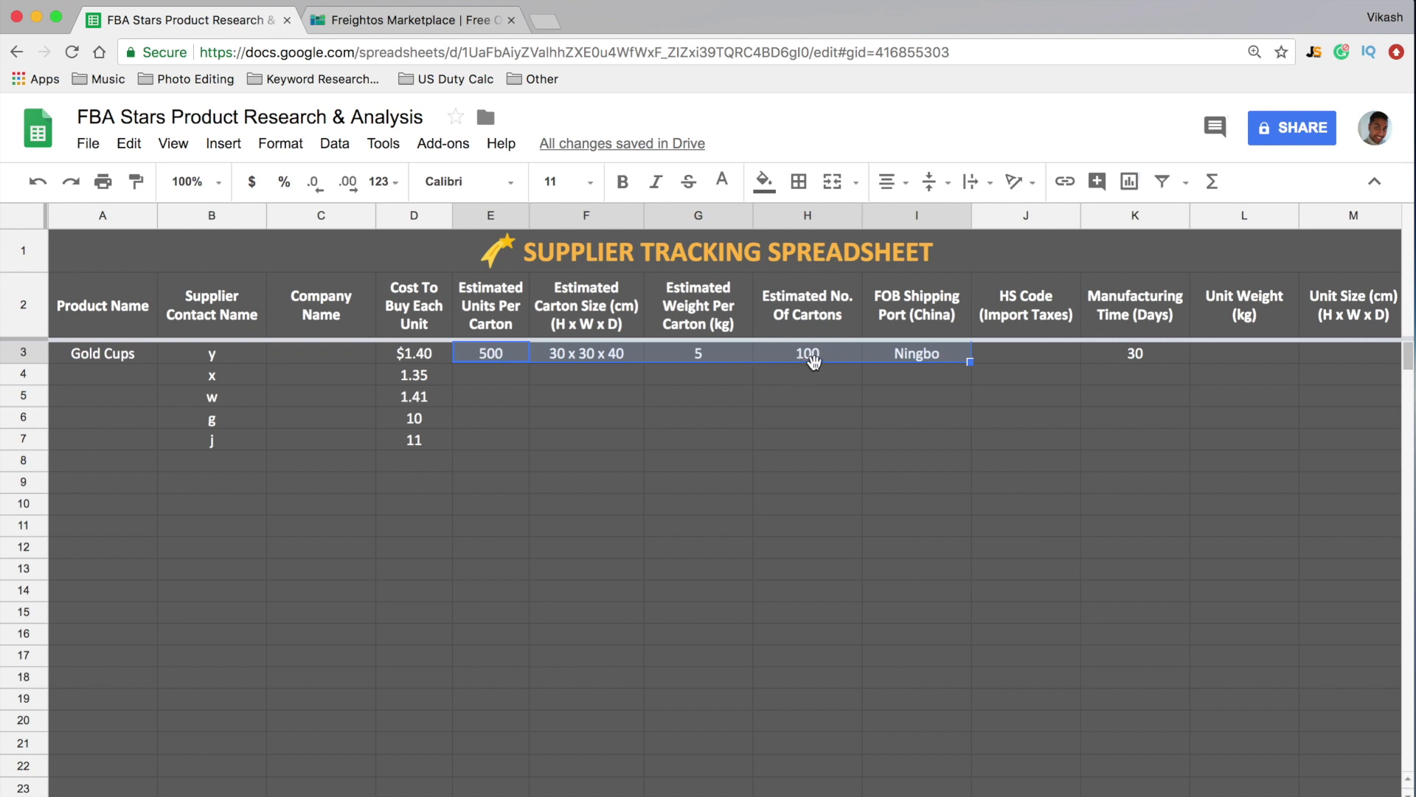
pyautogui.click(451, 22)
pyautogui.doubleClick(598, 298)
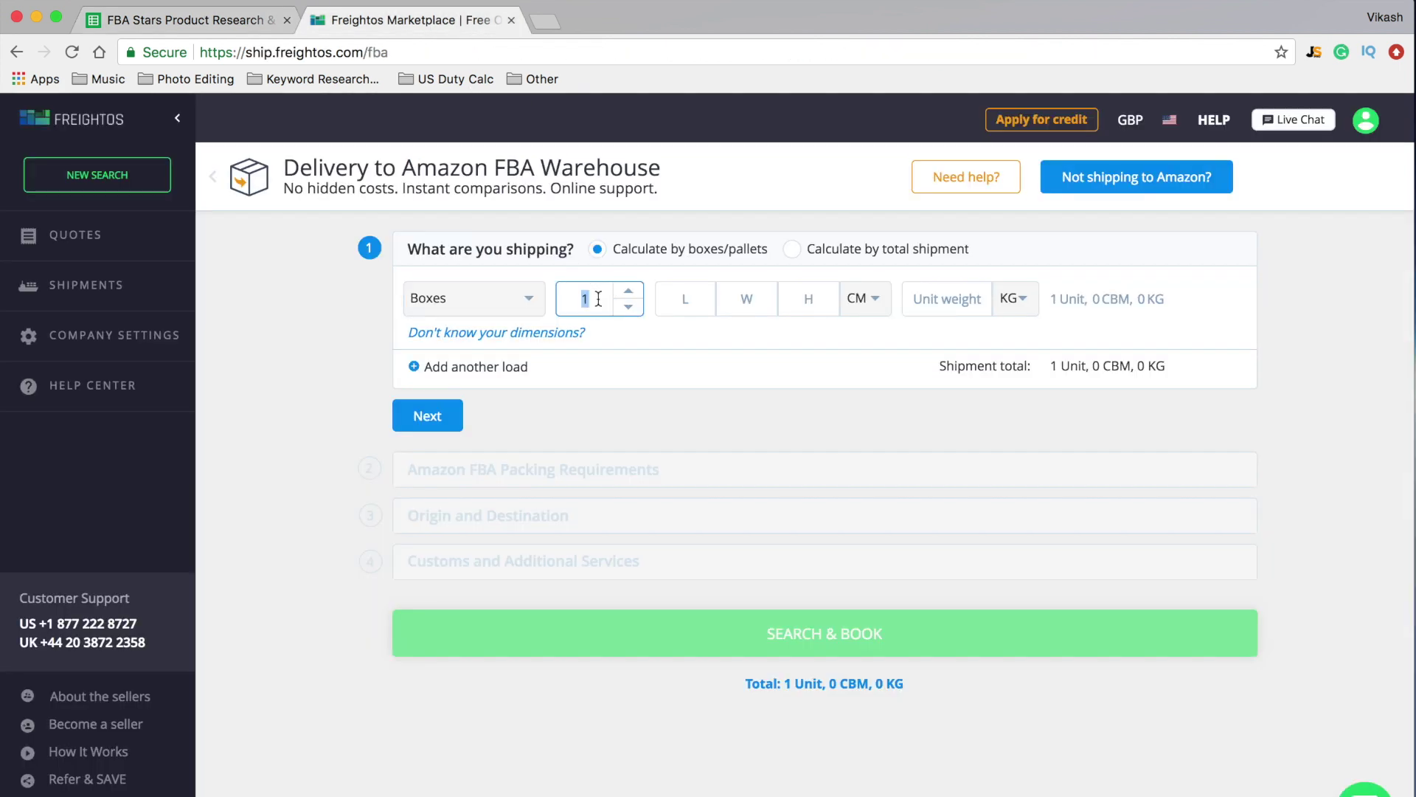
pyautogui.write('100')
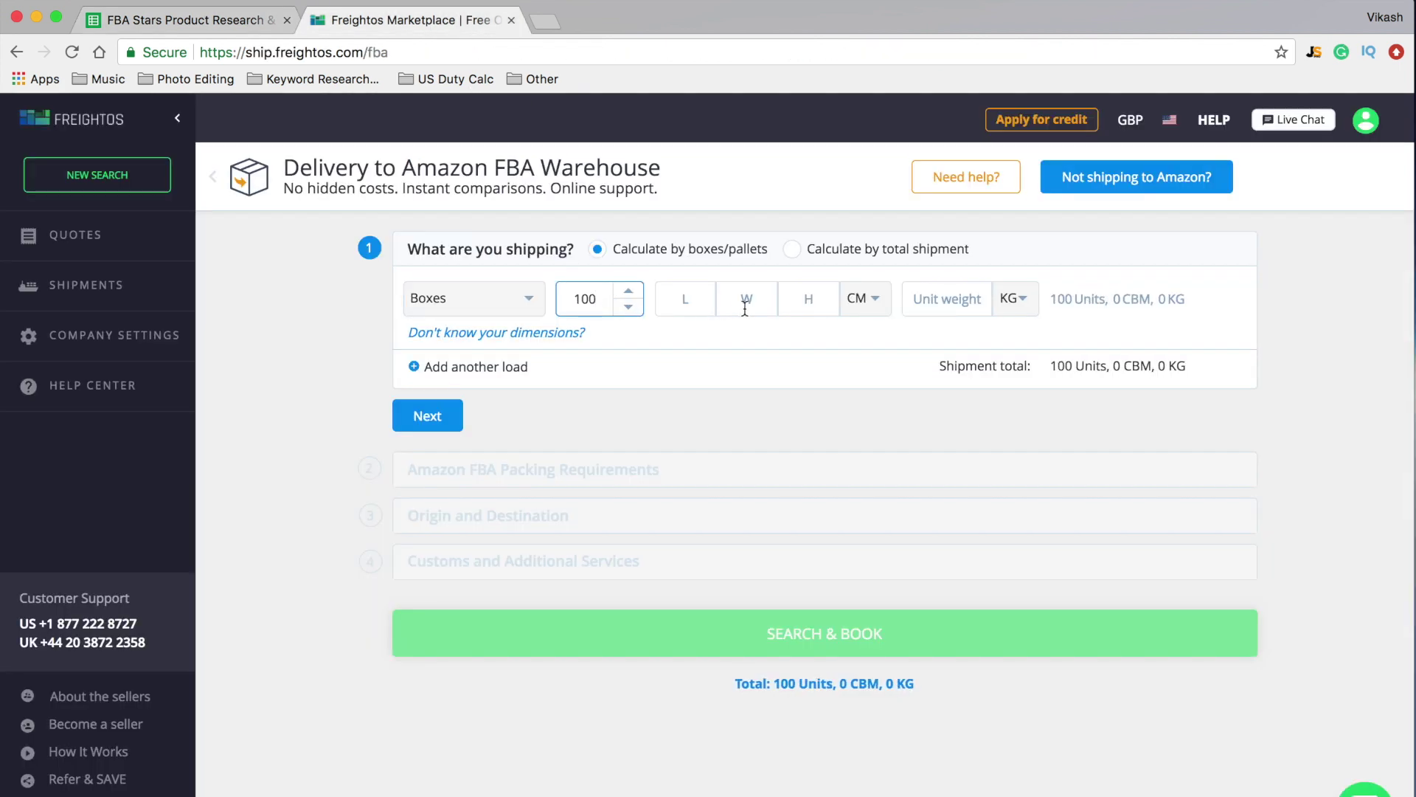
# Look up the carton size in the supplier spreadsheet and set the box dimensions to 30 x 30 x 40 cm.
pyautogui.click(212, 22)
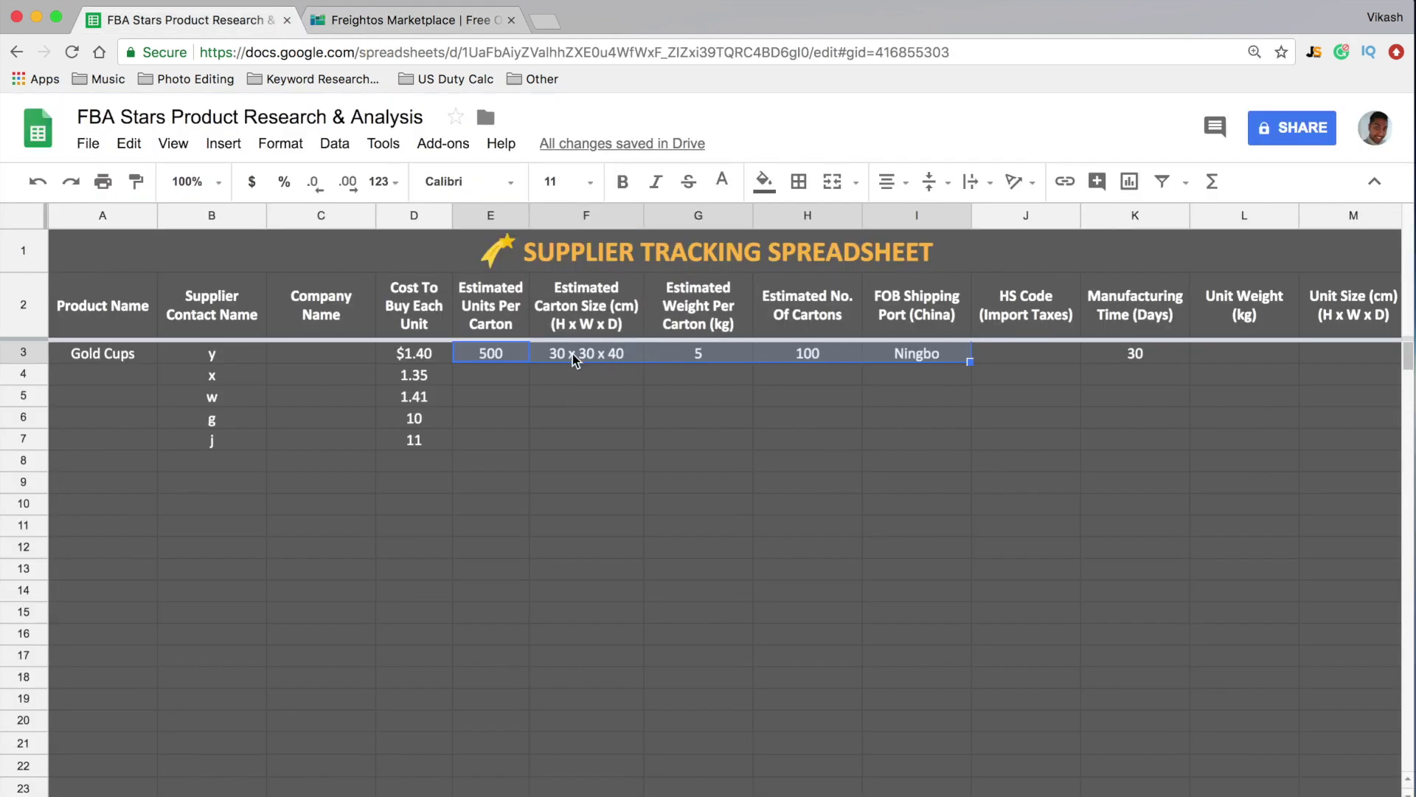
pyautogui.click(417, 20)
pyautogui.click(670, 298)
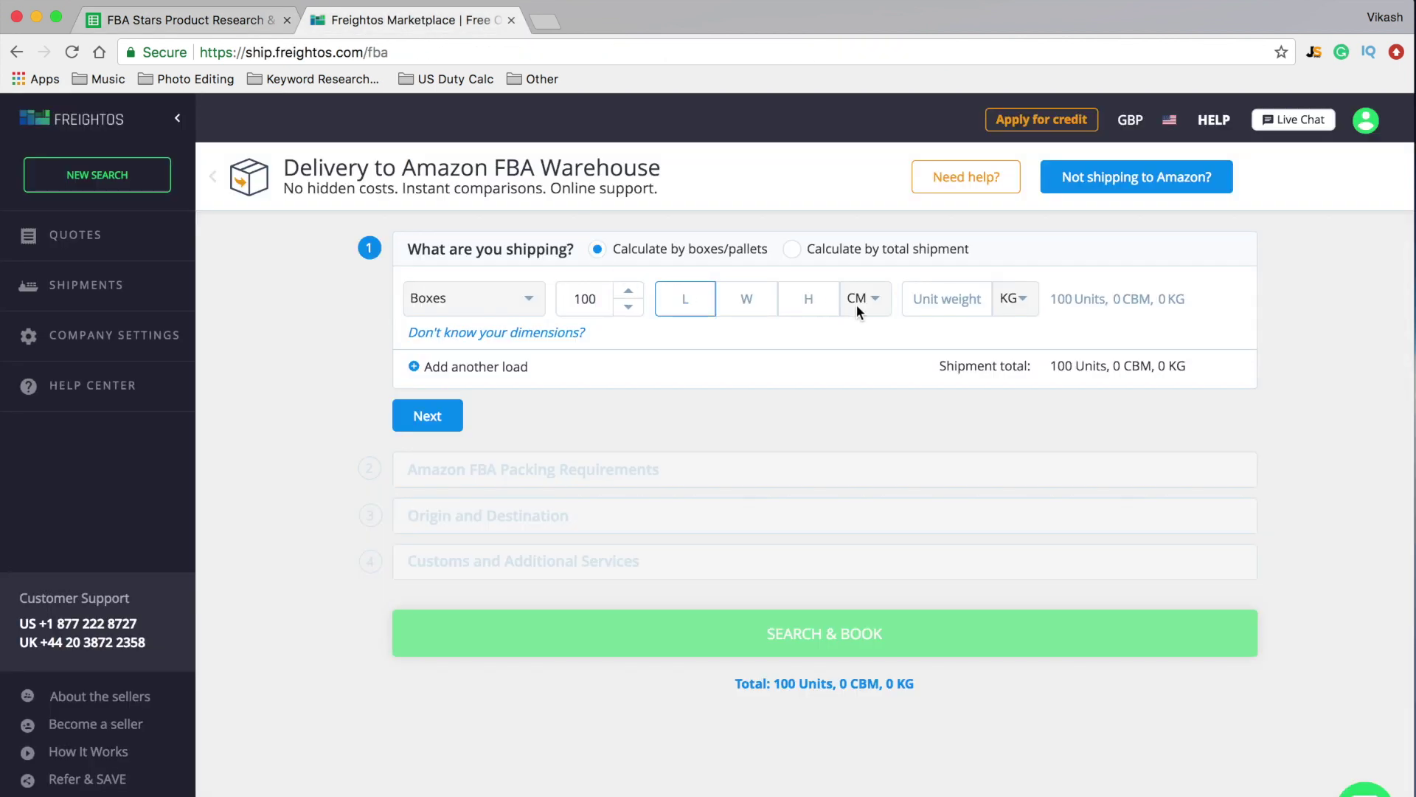
pyautogui.write('30')
pyautogui.click(747, 298)
pyautogui.write('30')
pyautogui.click(808, 298)
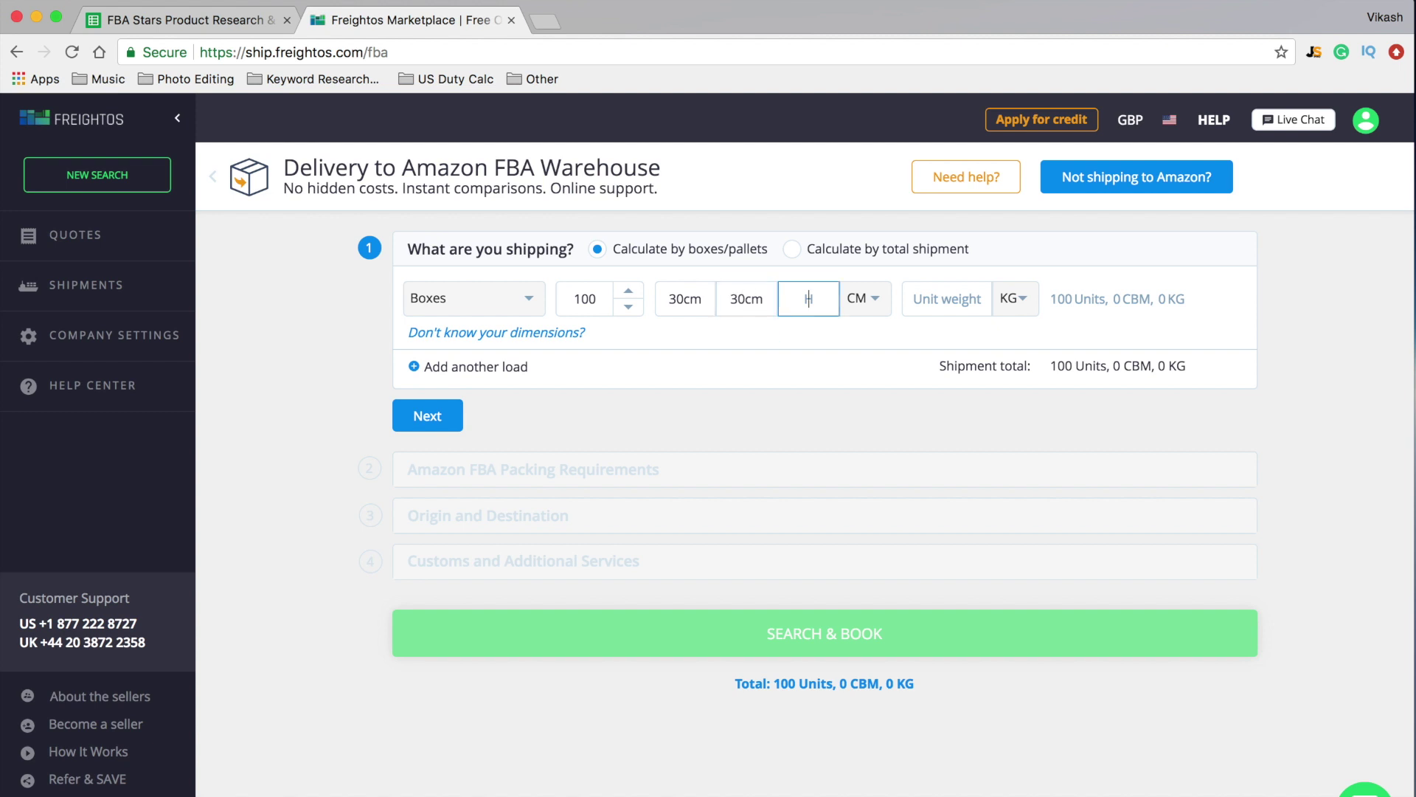
pyautogui.write('40')
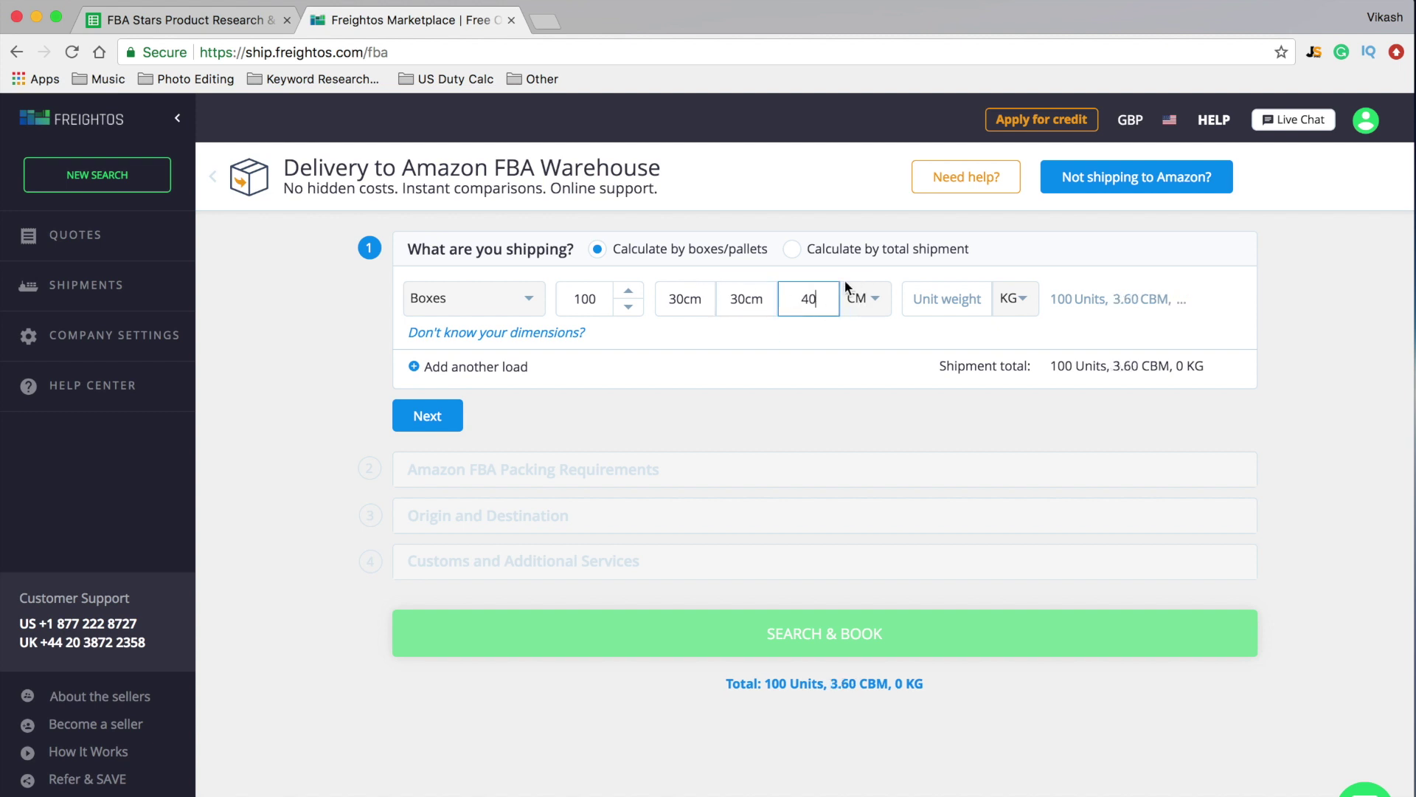
pyautogui.click(876, 303)
pyautogui.click(870, 328)
# Look up the carton weight in the supplier spreadsheet, set the weight per box to 5 kg, and proceed to the packing requirements.
pyautogui.click(954, 307)
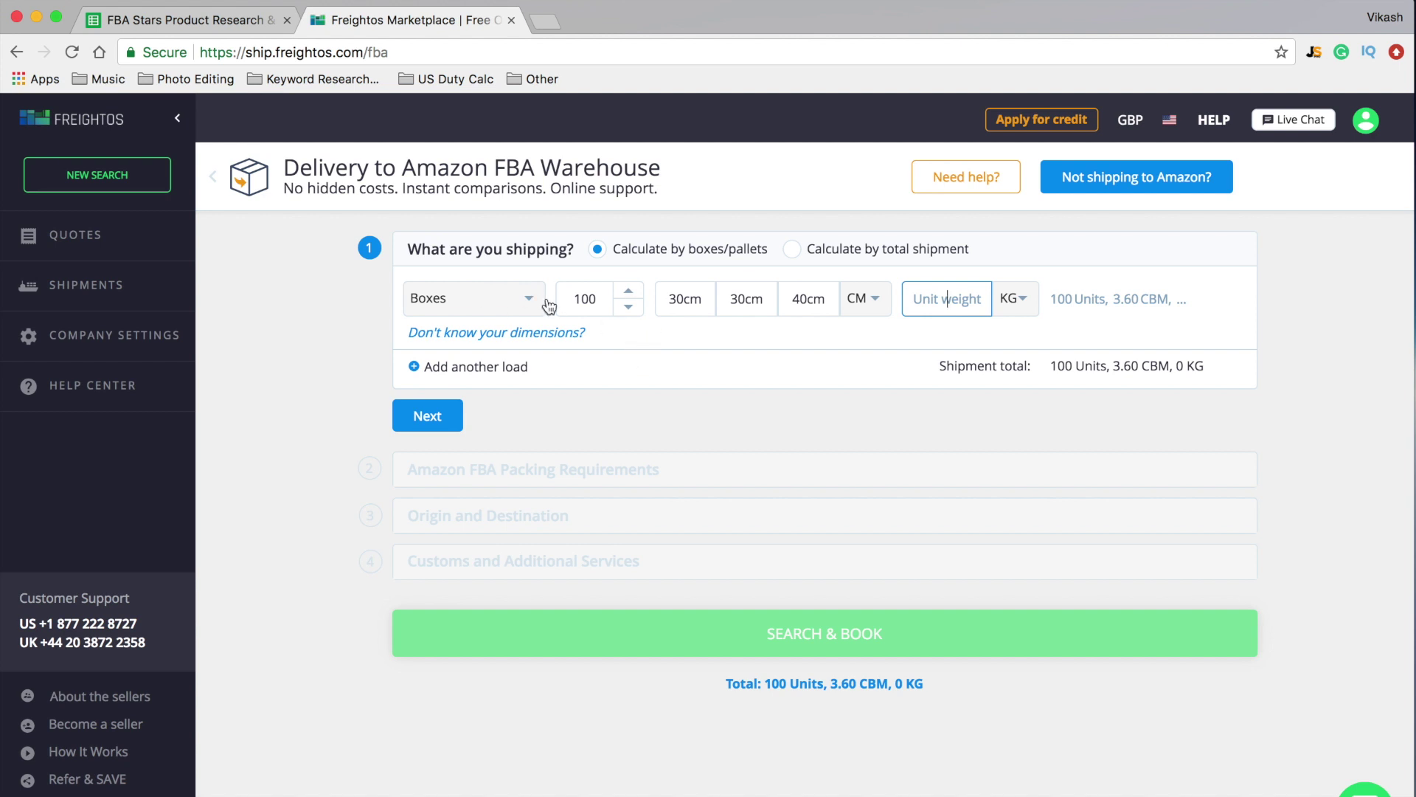
pyautogui.click(217, 22)
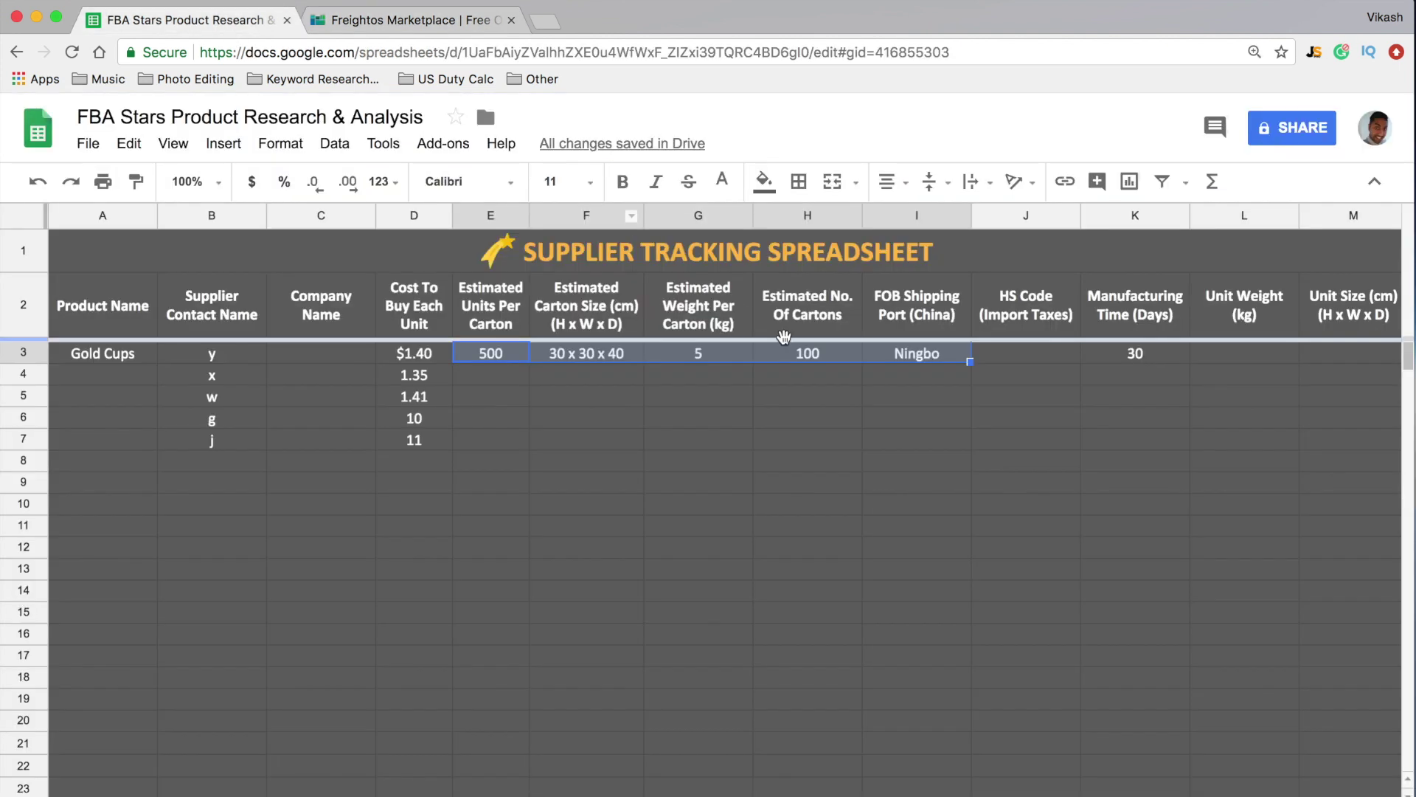
pyautogui.click(725, 354)
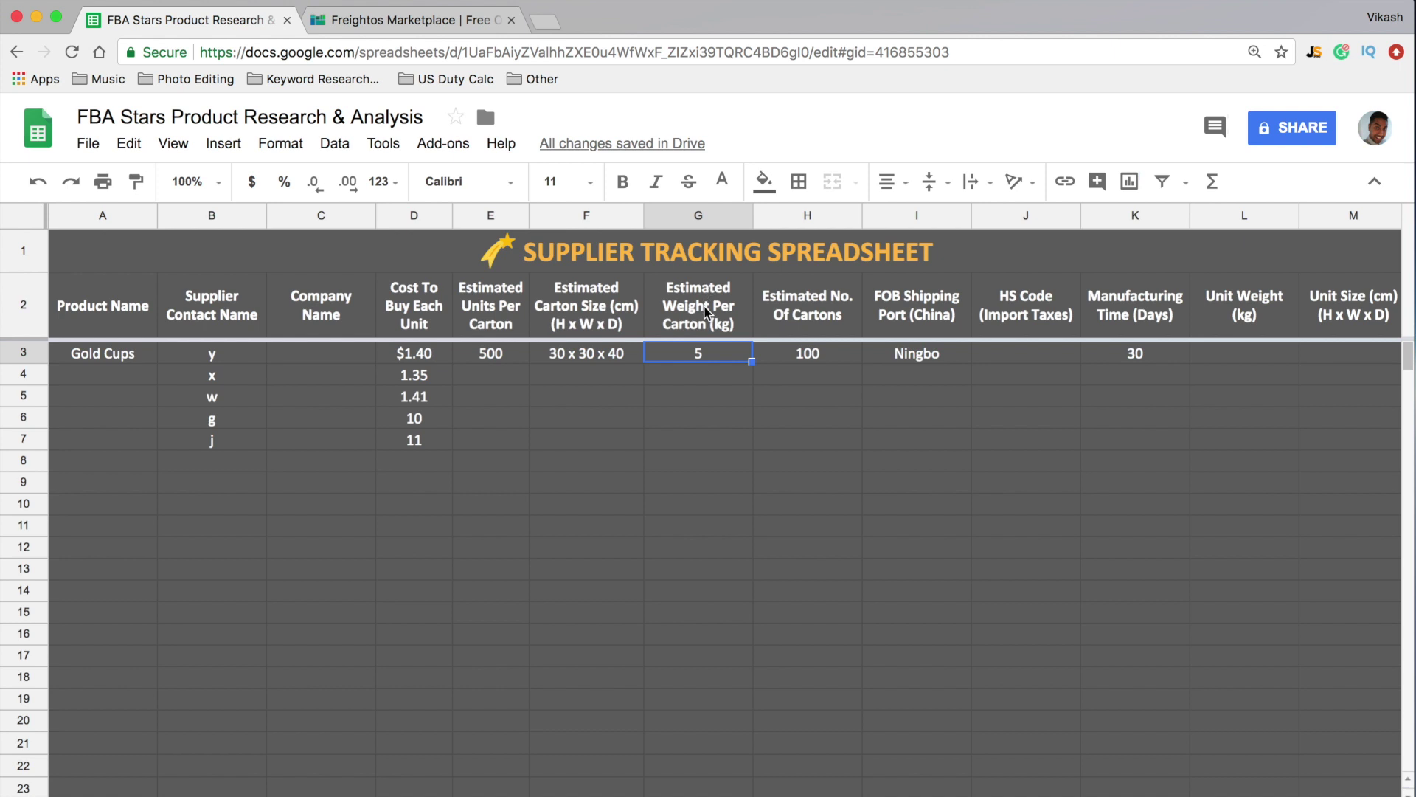
pyautogui.click(472, 20)
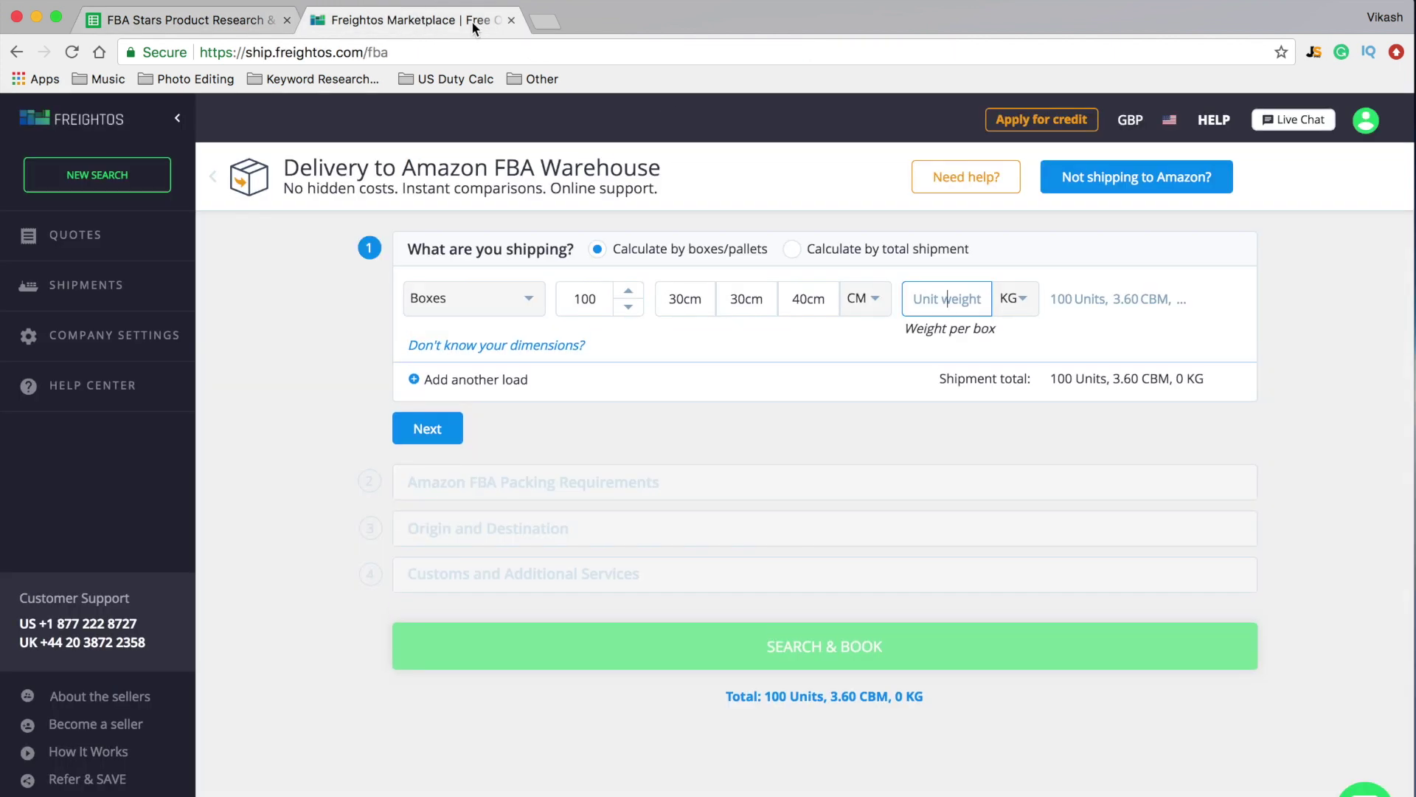
pyautogui.write('5')
pyautogui.click(1031, 306)
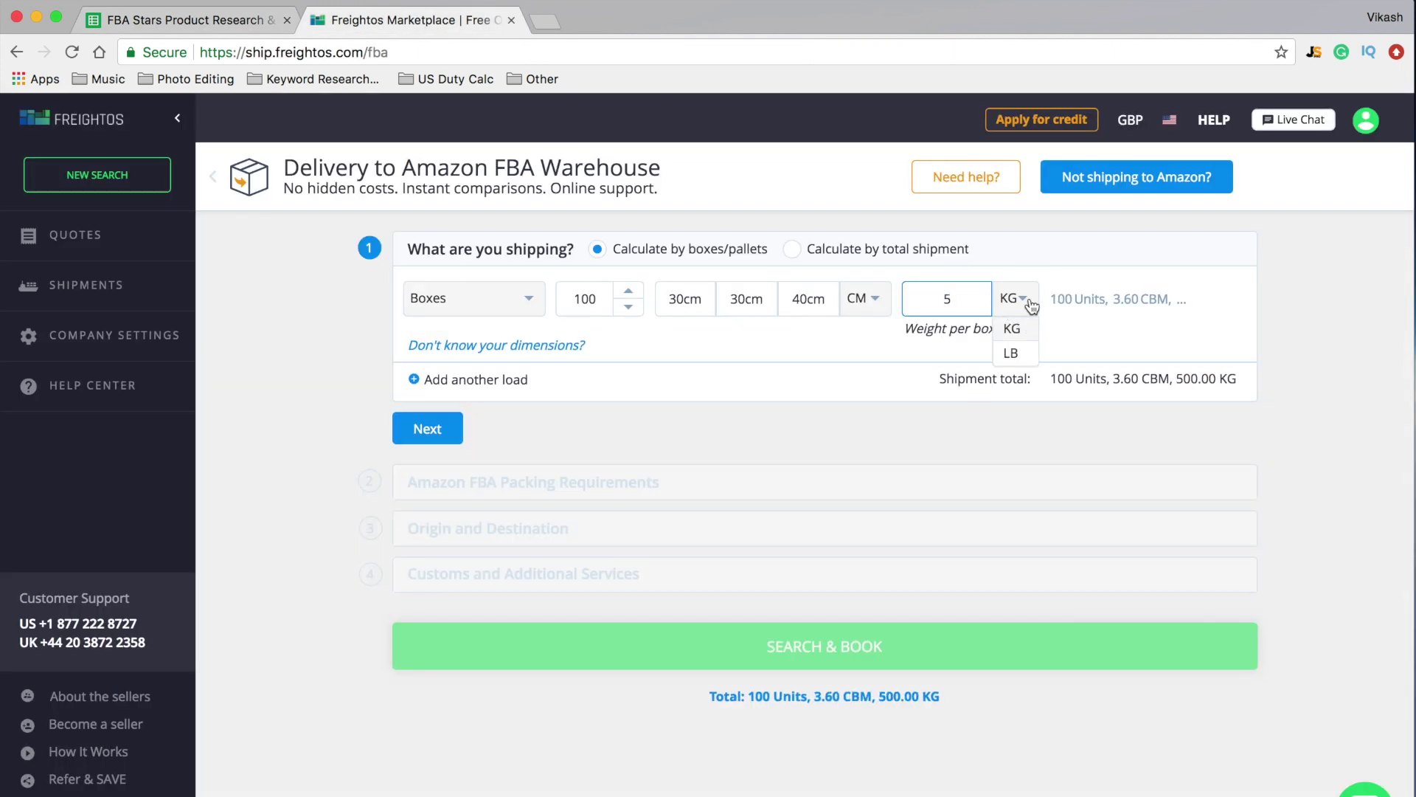
pyautogui.click(1024, 324)
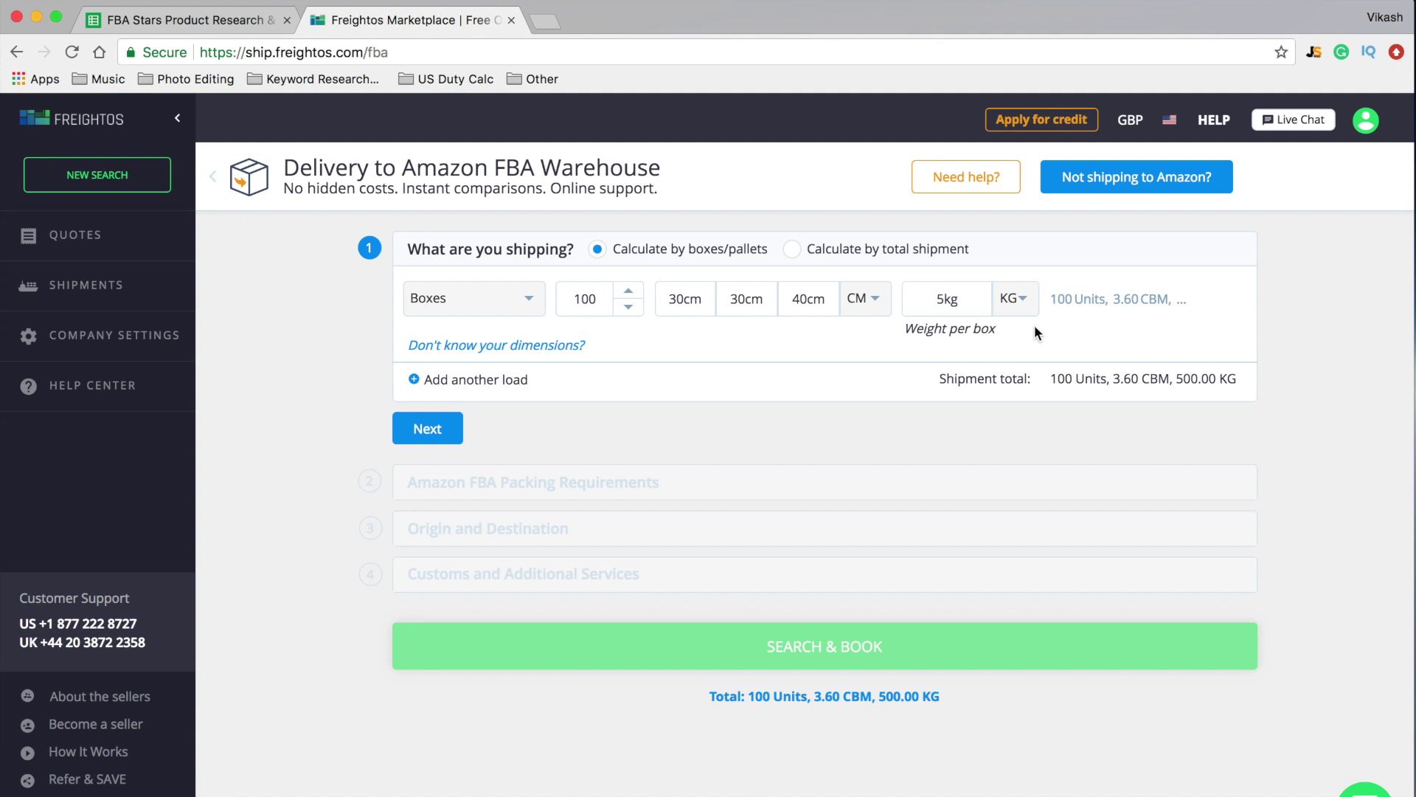
pyautogui.click(427, 428)
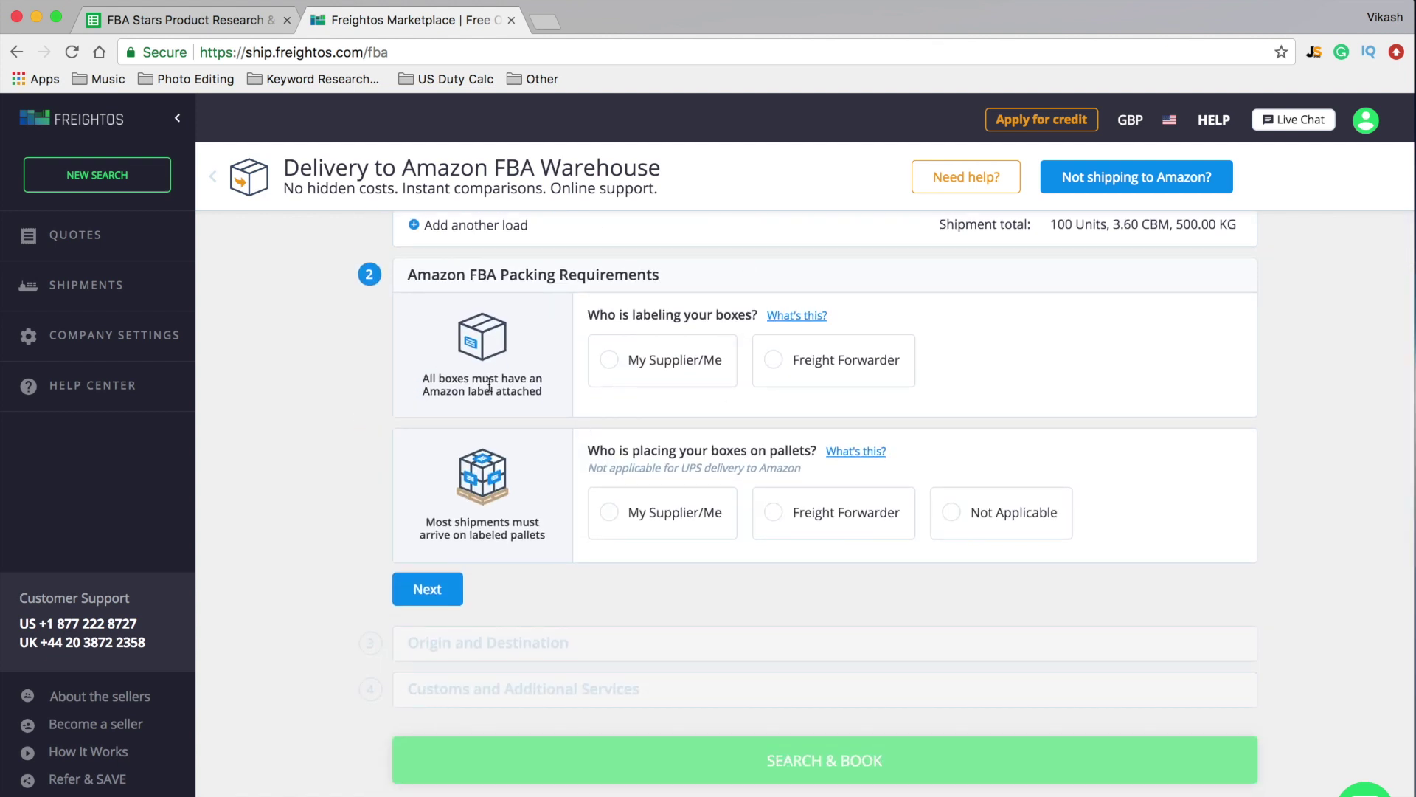
# Set box labeling to My Supplier/Me and pallet placement to Not Applicable, and continue to the origin and destination.
pyautogui.click(610, 362)
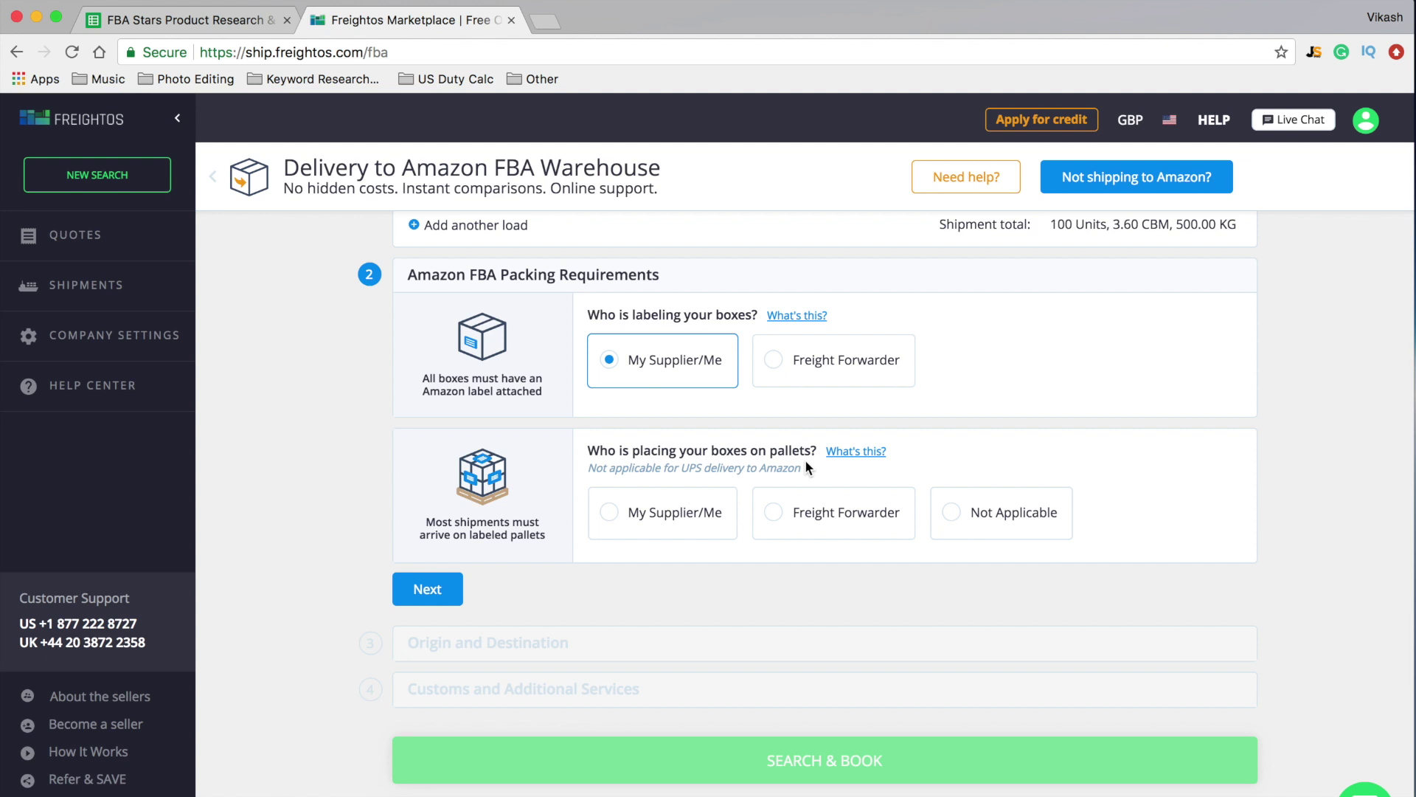
pyautogui.click(955, 516)
pyautogui.click(429, 587)
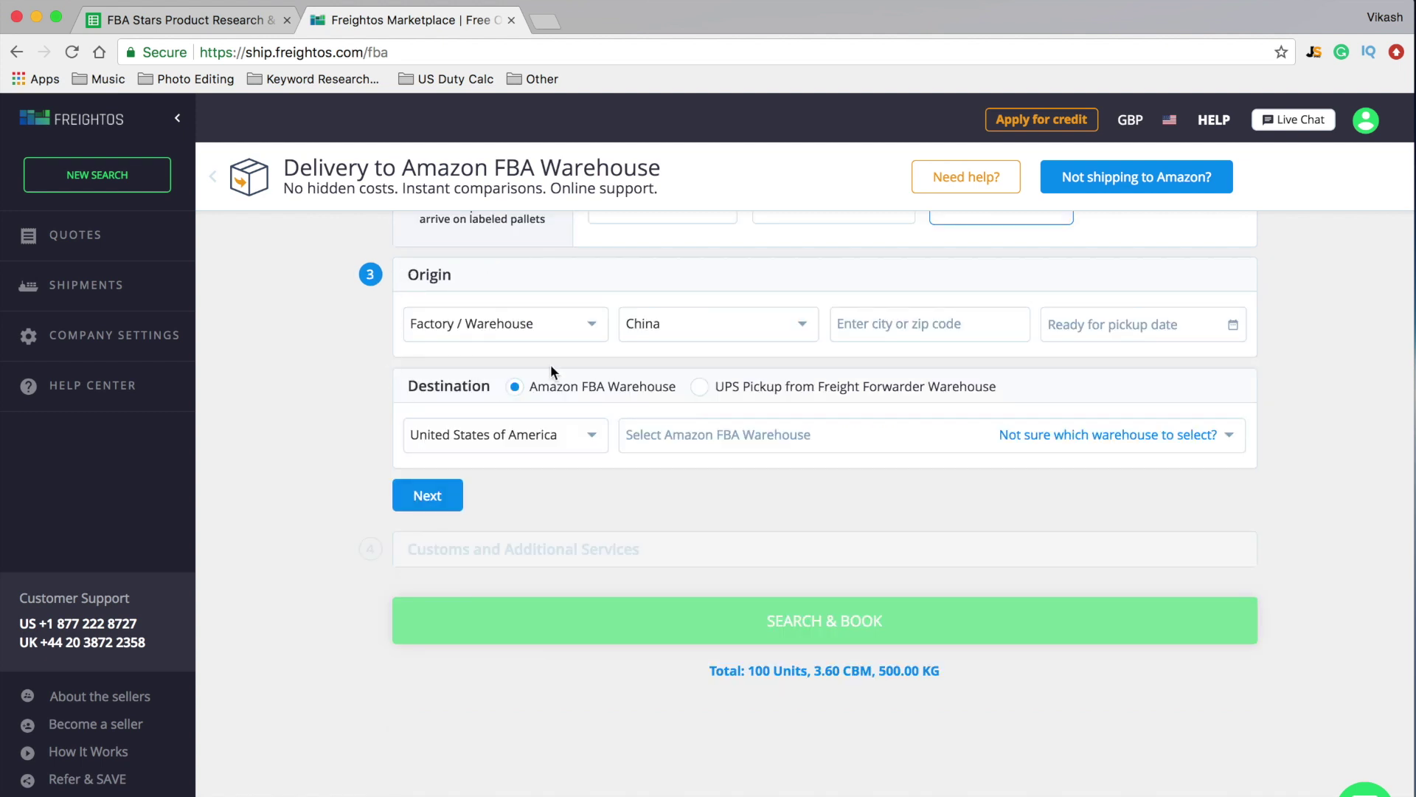
# Set the shipment's origin type to Port / Airport (FOB).
pyautogui.click(594, 337)
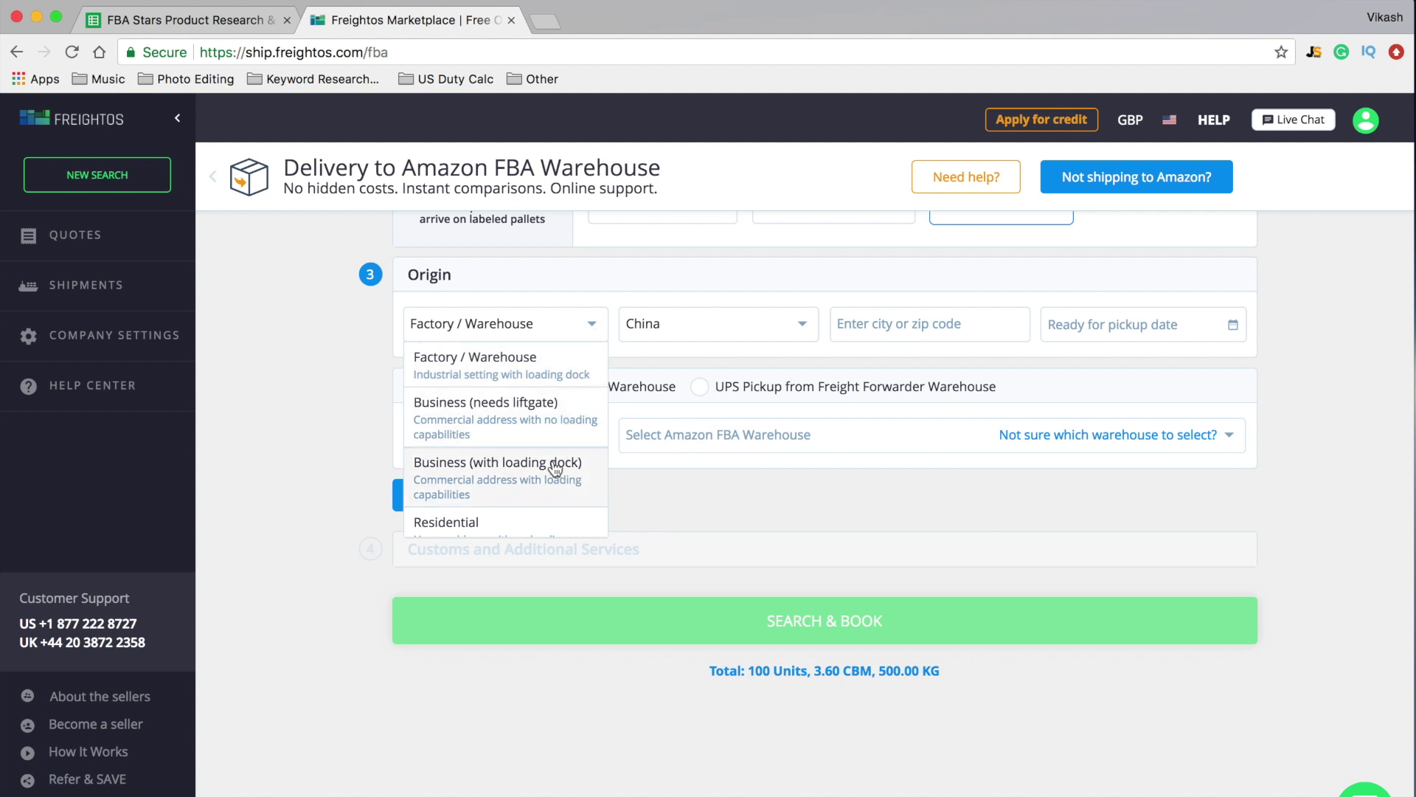
pyautogui.scroll(-3, 545, 495)
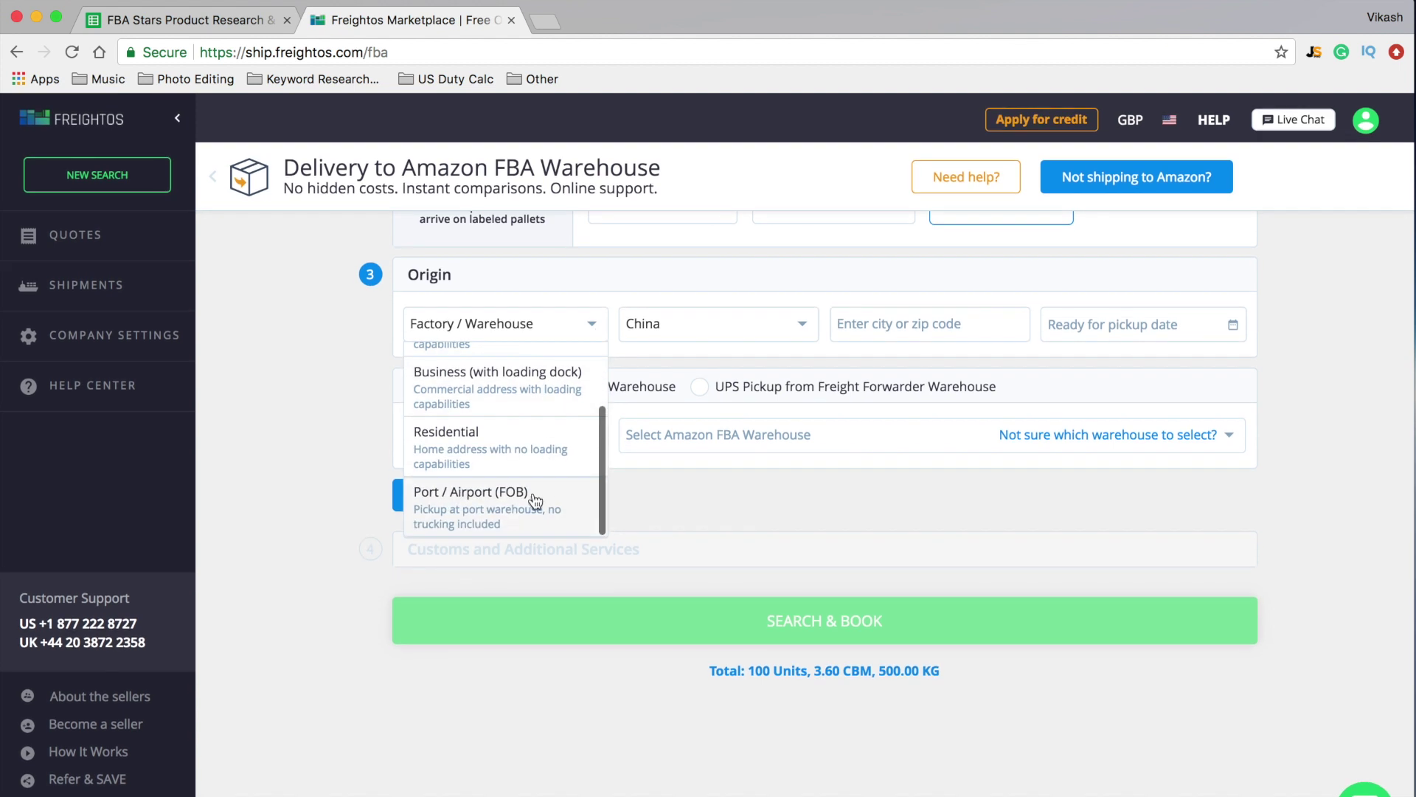
pyautogui.click(460, 516)
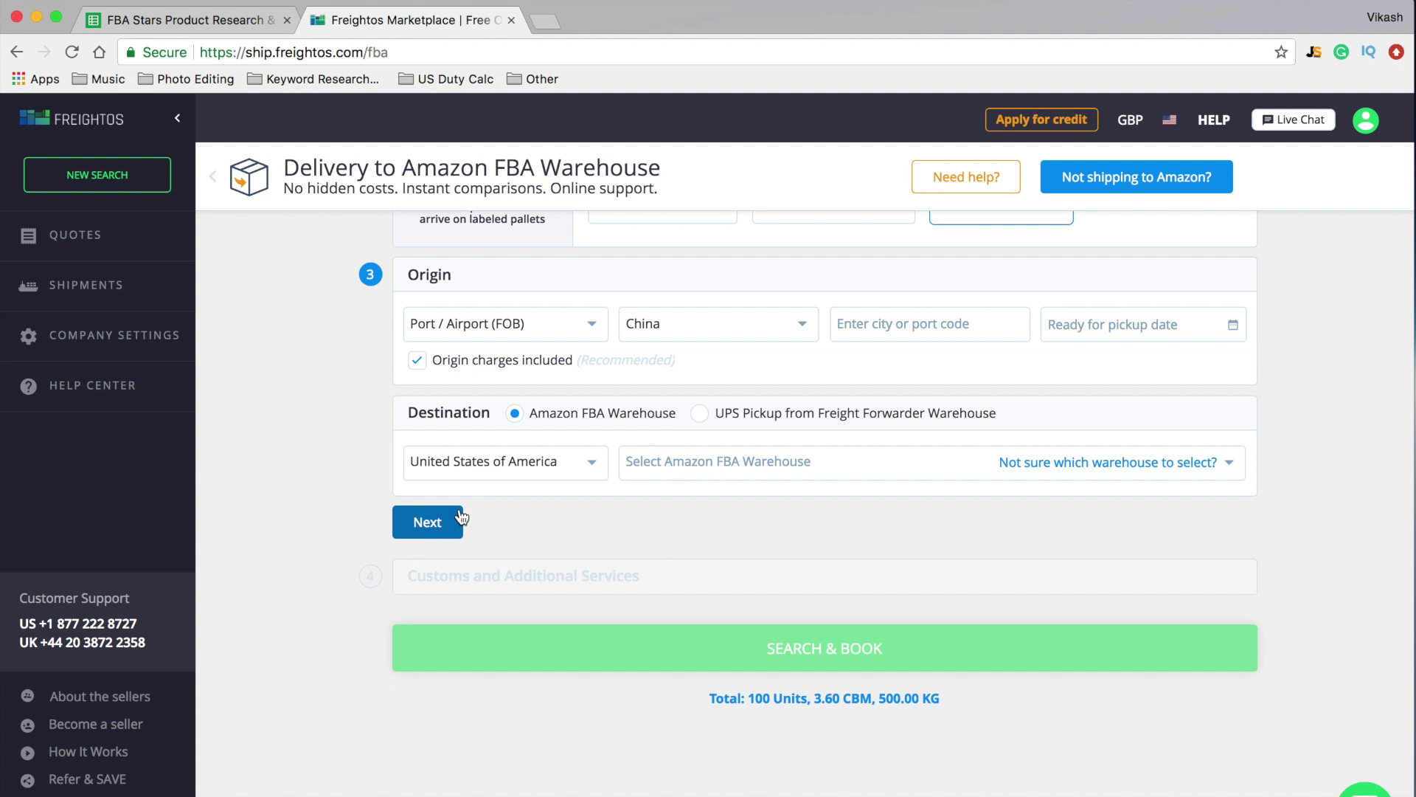
# Check the FOB port in the supplier spreadsheet, set the origin port to CNNGB Ningbo, Zhejiang, and the ready-for-pickup date to Jul 31, 2018.
pyautogui.click(878, 321)
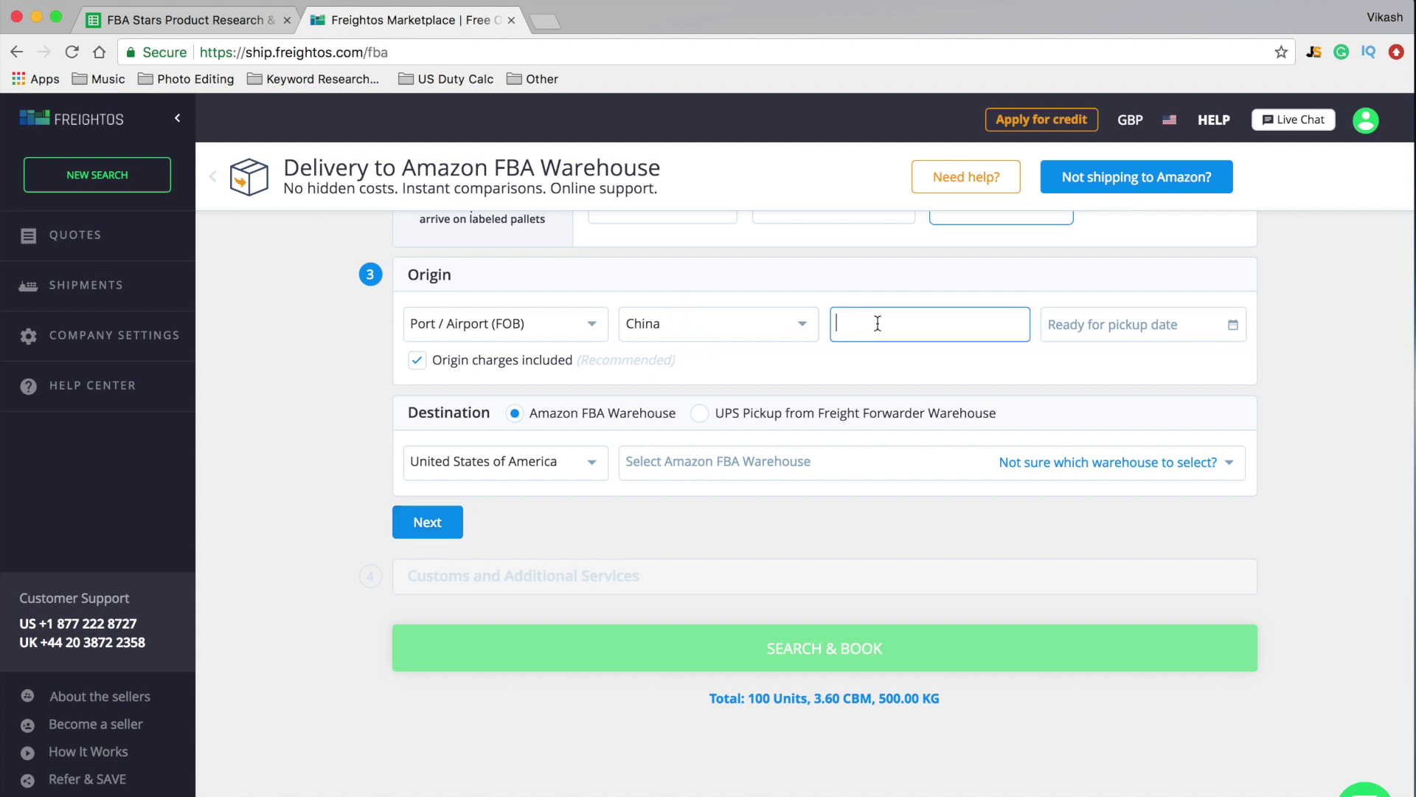
pyautogui.click(224, 23)
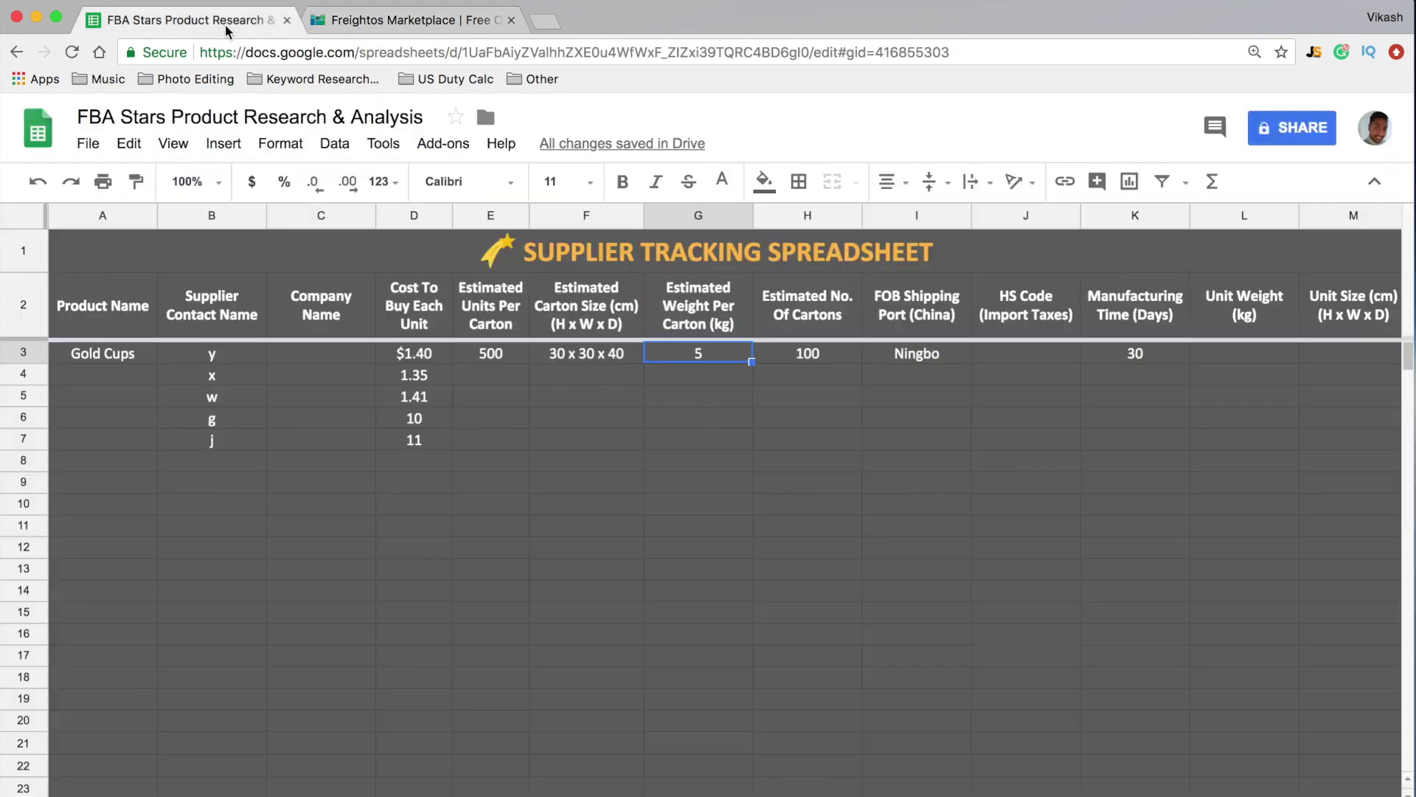
pyautogui.click(919, 359)
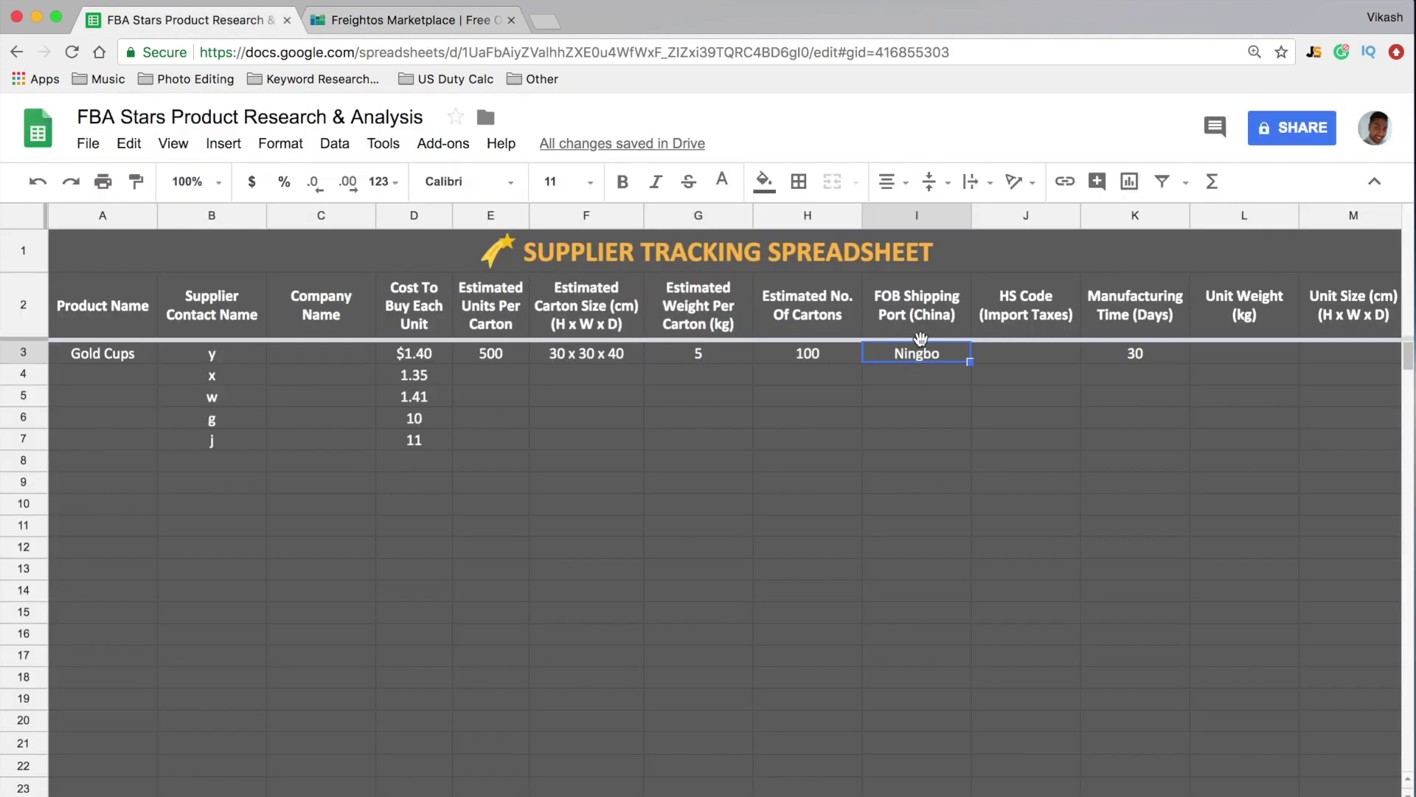
pyautogui.click(379, 22)
pyautogui.write('ningbo')
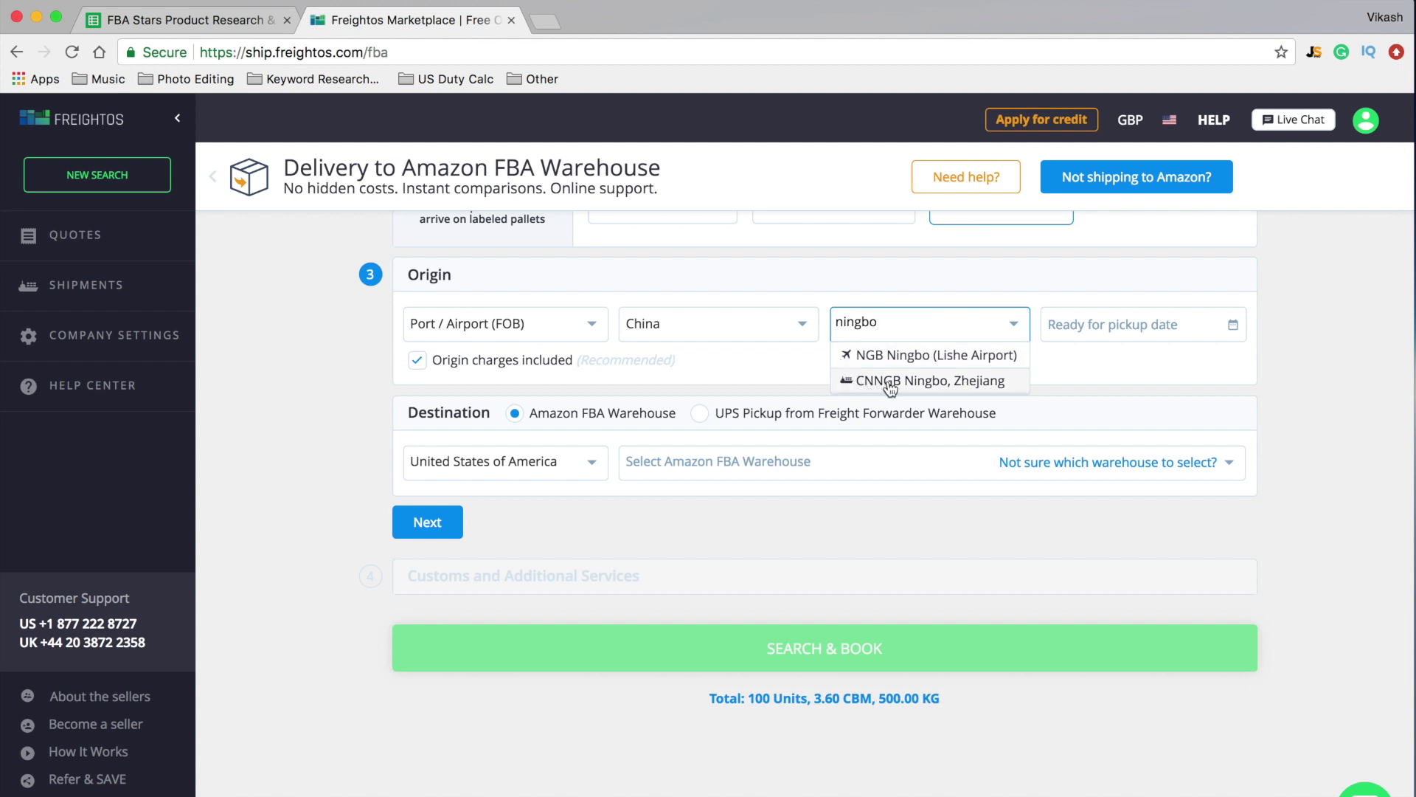
pyautogui.click(925, 386)
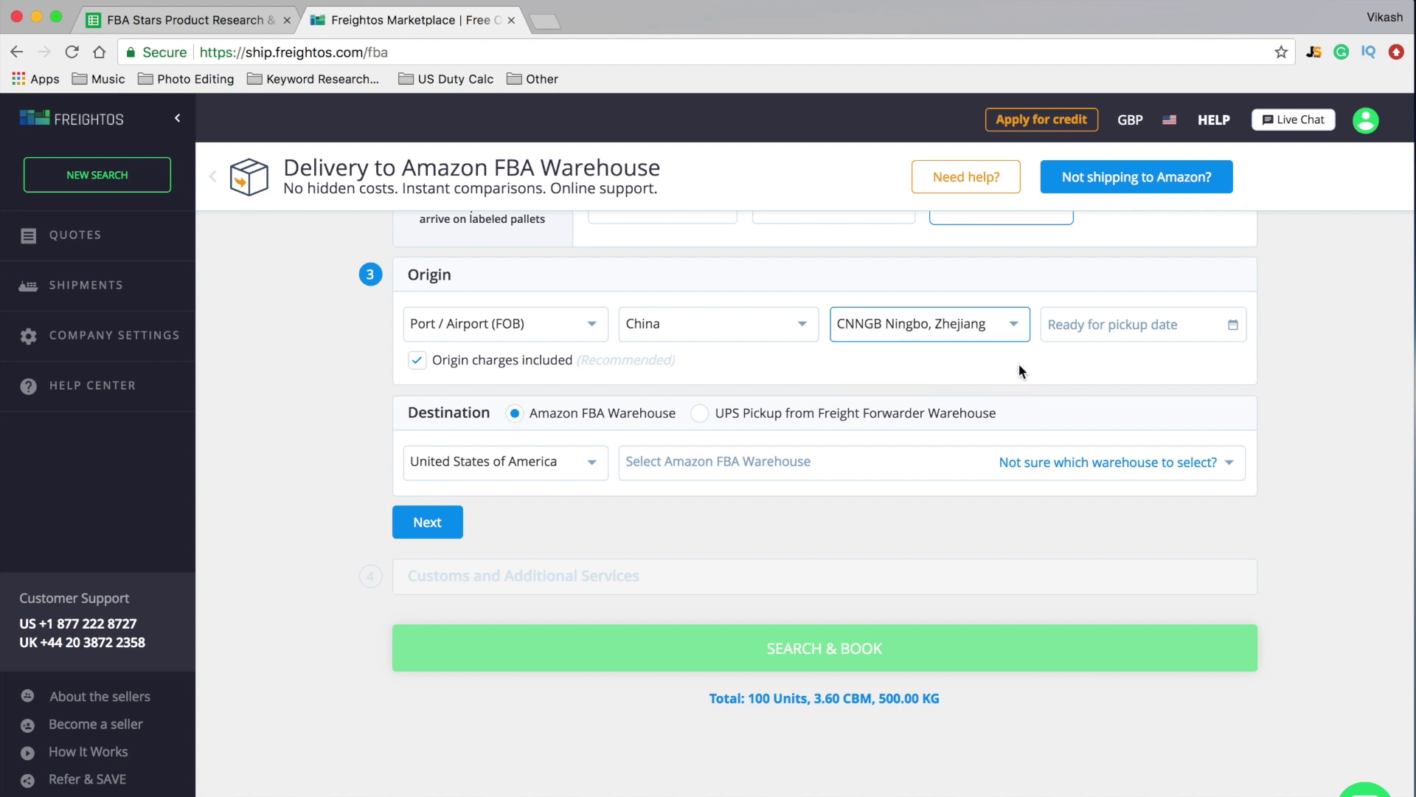
pyautogui.click(1141, 328)
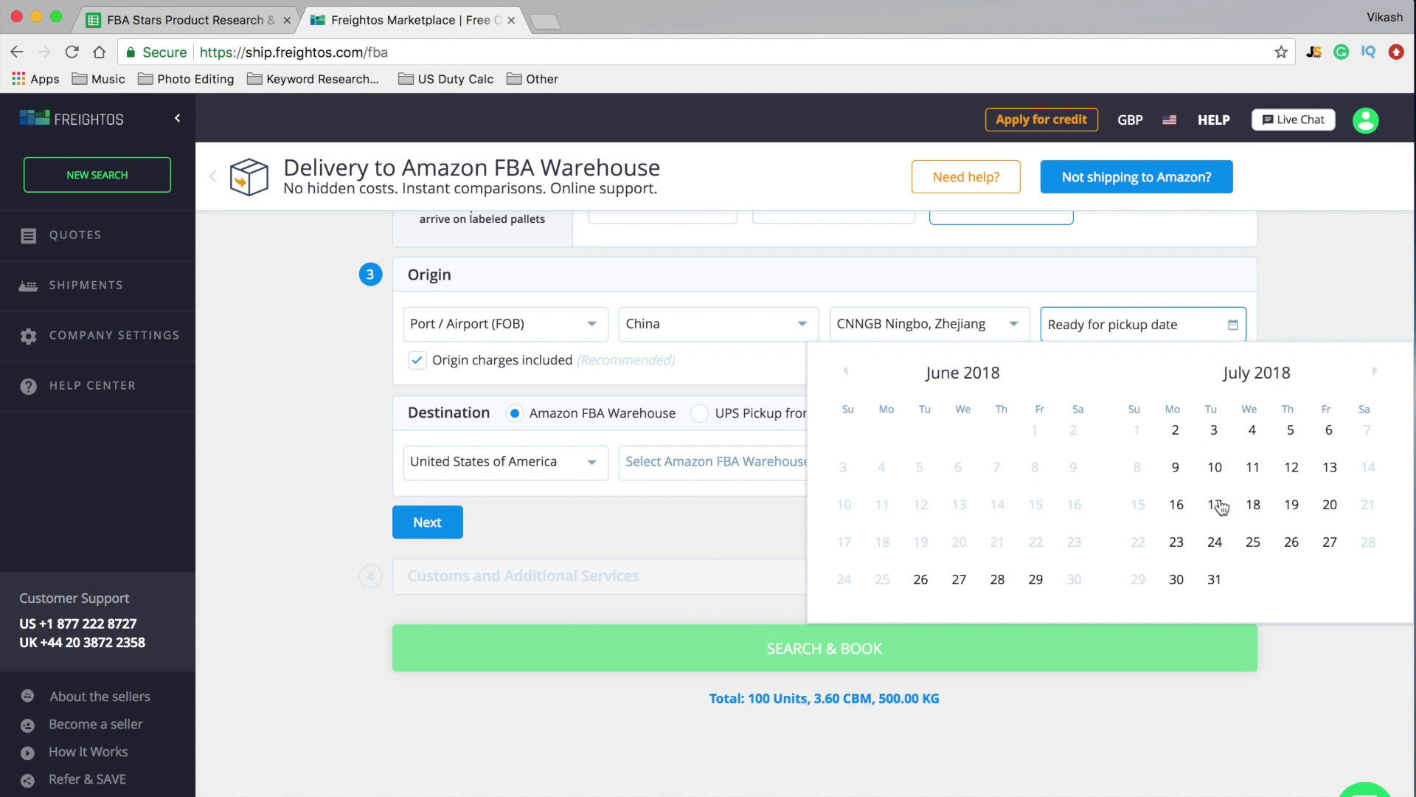
pyautogui.click(1214, 580)
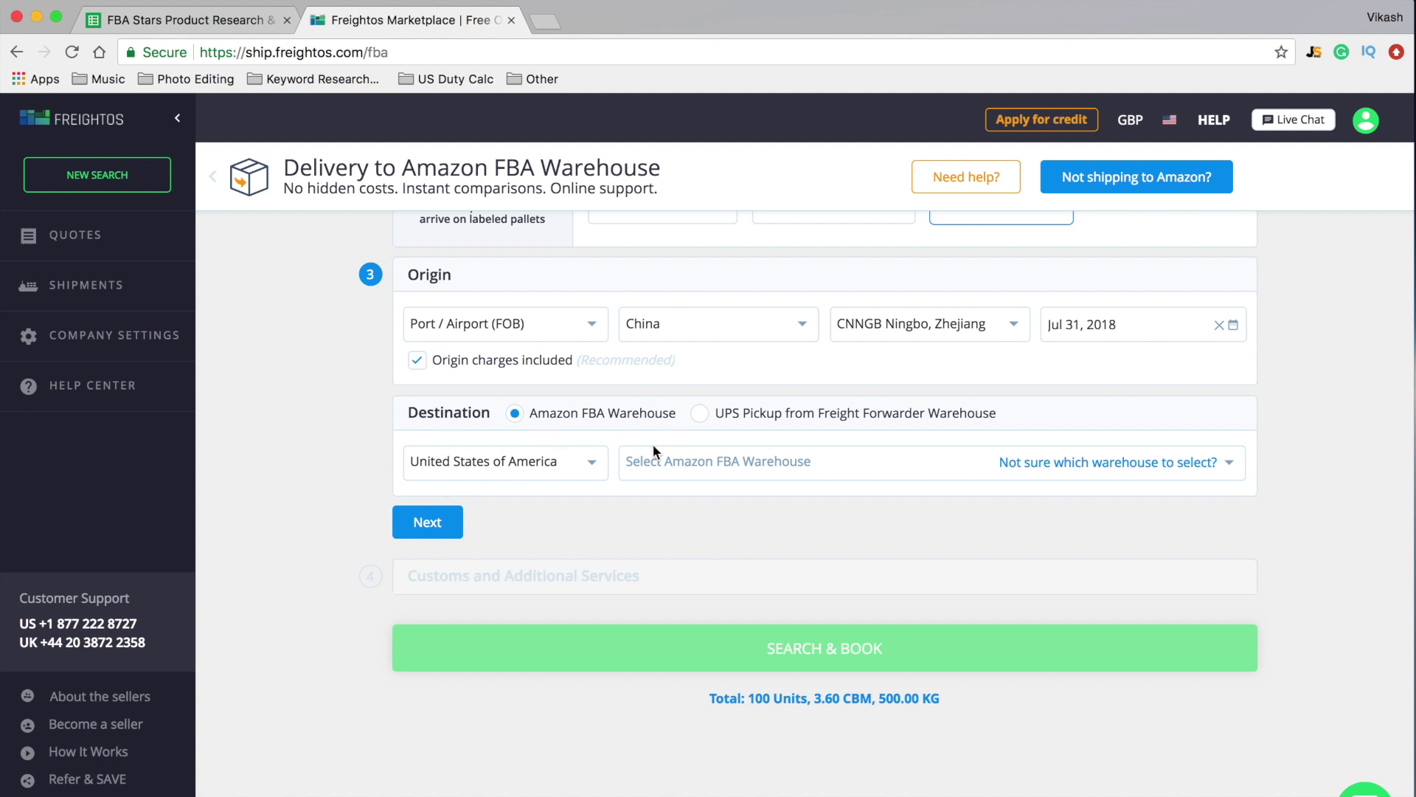
# Search the Amazon FBA warehouses for "illi", choose #MDW2 in Joliet, Illinois as the destination, and continue to customs.
pyautogui.click(712, 475)
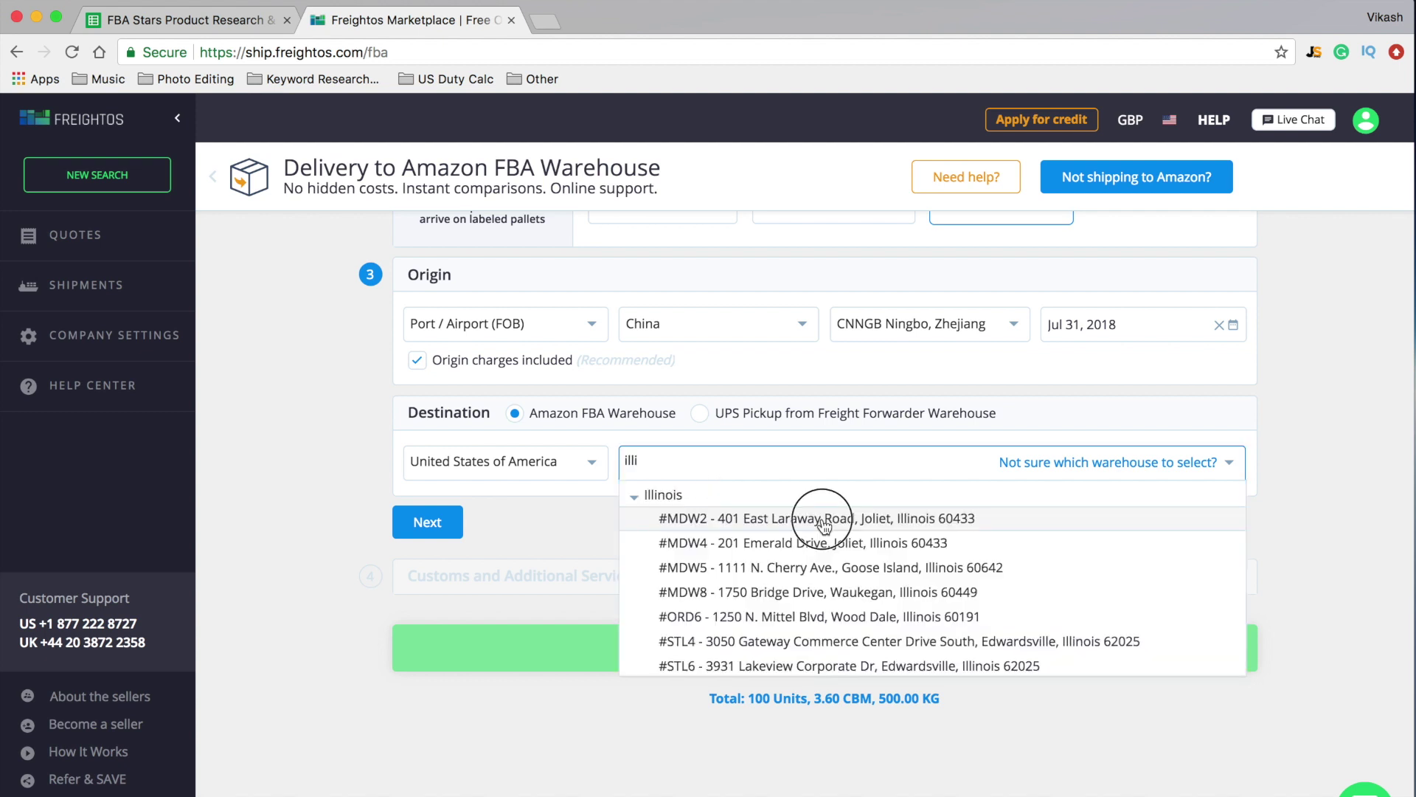
pyautogui.click(820, 509)
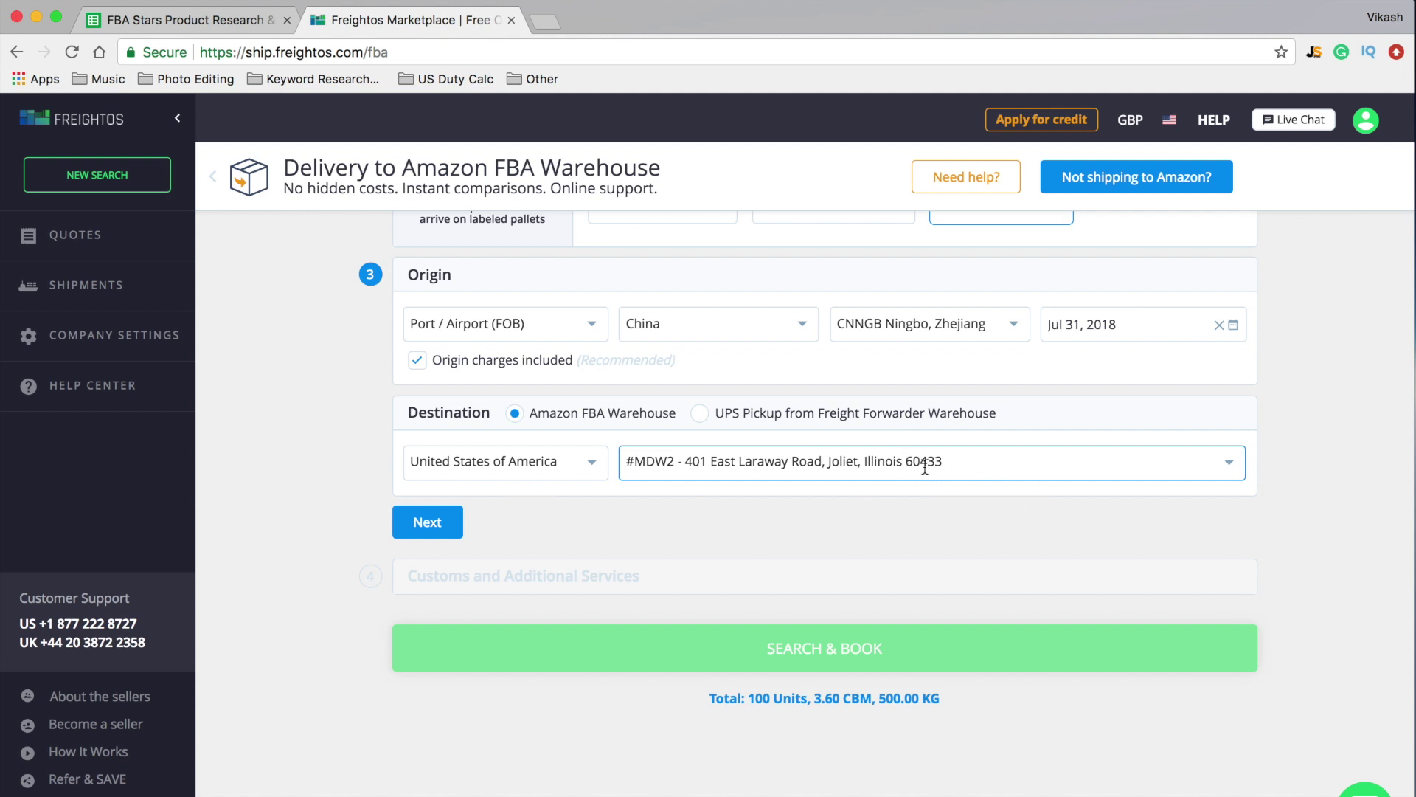
pyautogui.click(427, 521)
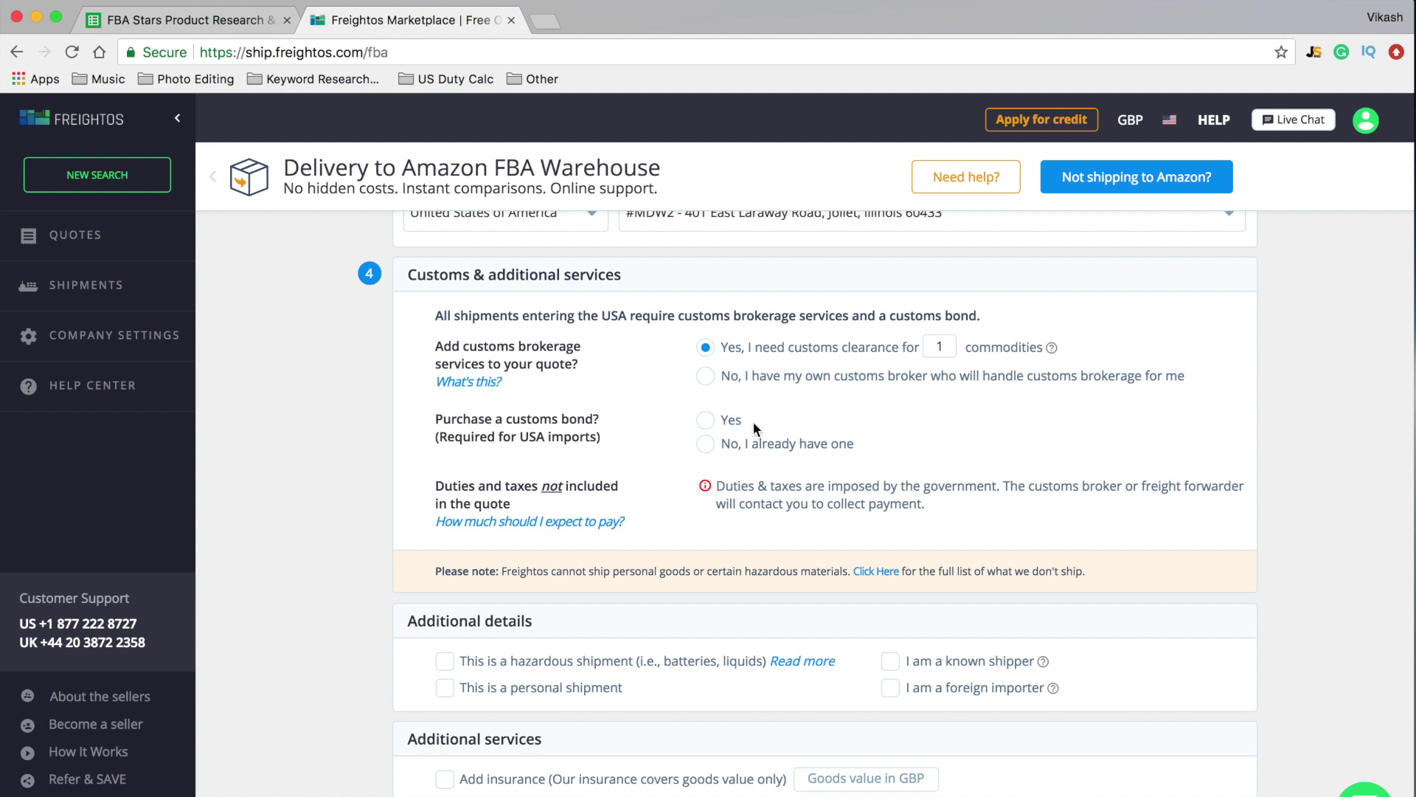
# Opt to purchase a customs bond, check the unit cost in the supplier spreadsheet, and enter a single-bond shipment value of 700 GBP.
pyautogui.click(707, 419)
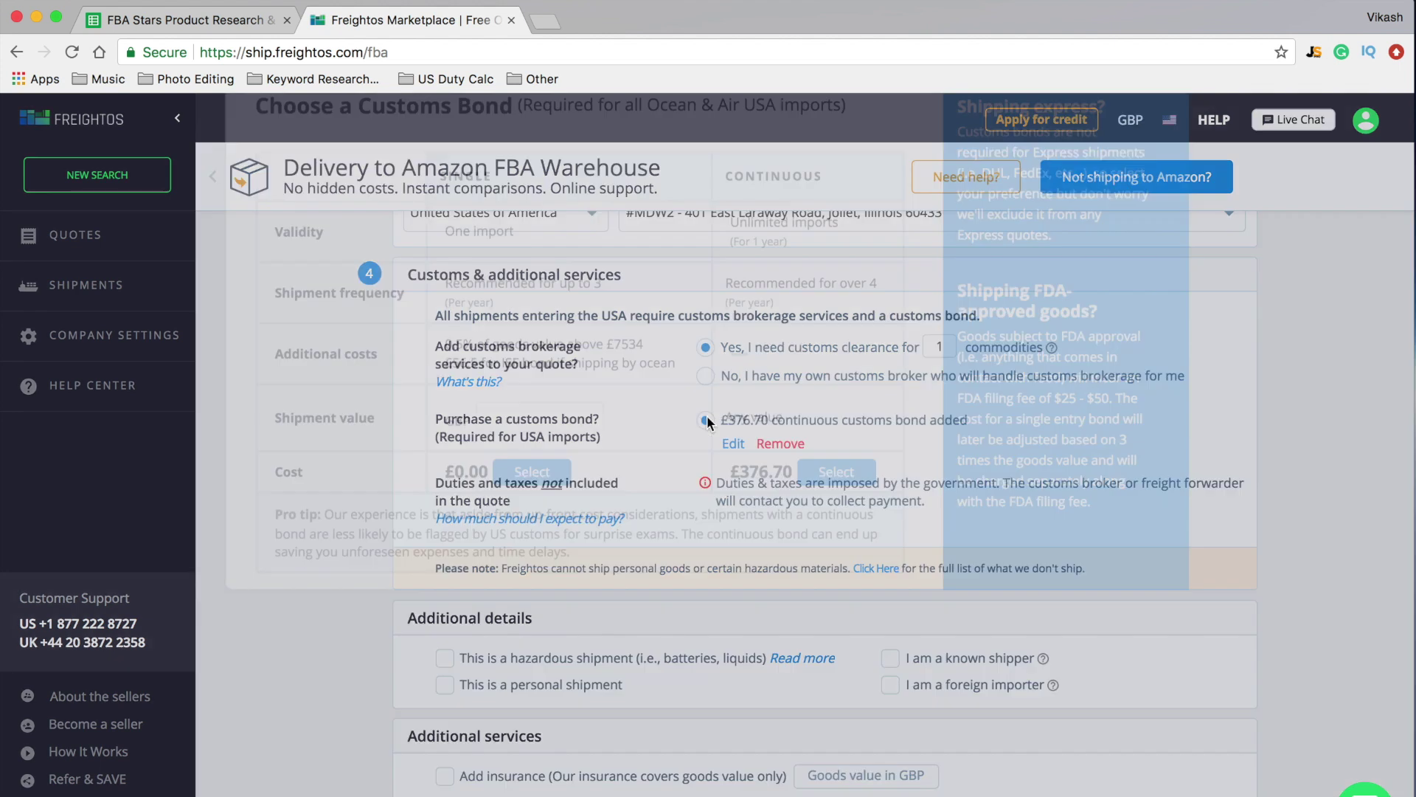
pyautogui.click(510, 525)
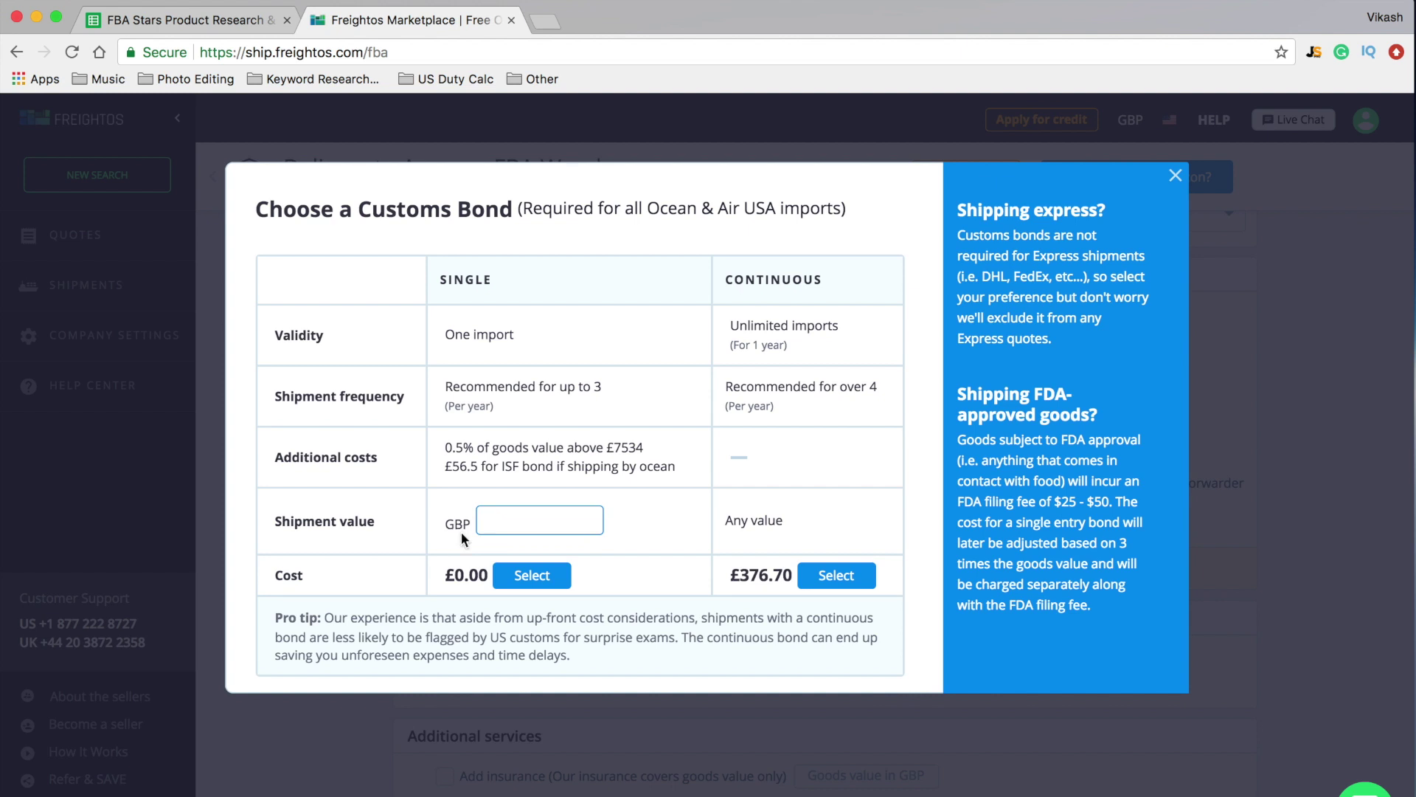
pyautogui.hotkey('ctrl', 'shift', 'Tab')
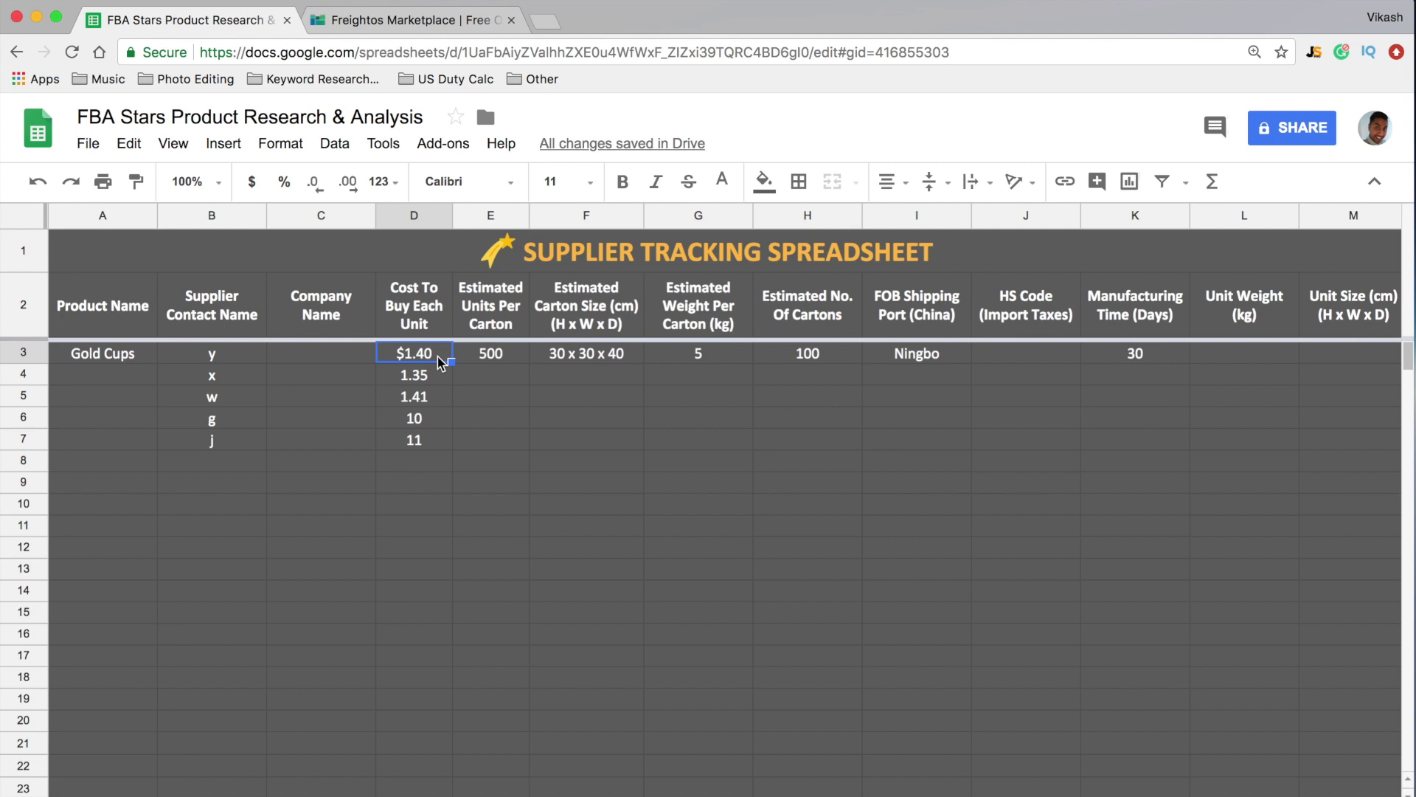
pyautogui.click(427, 21)
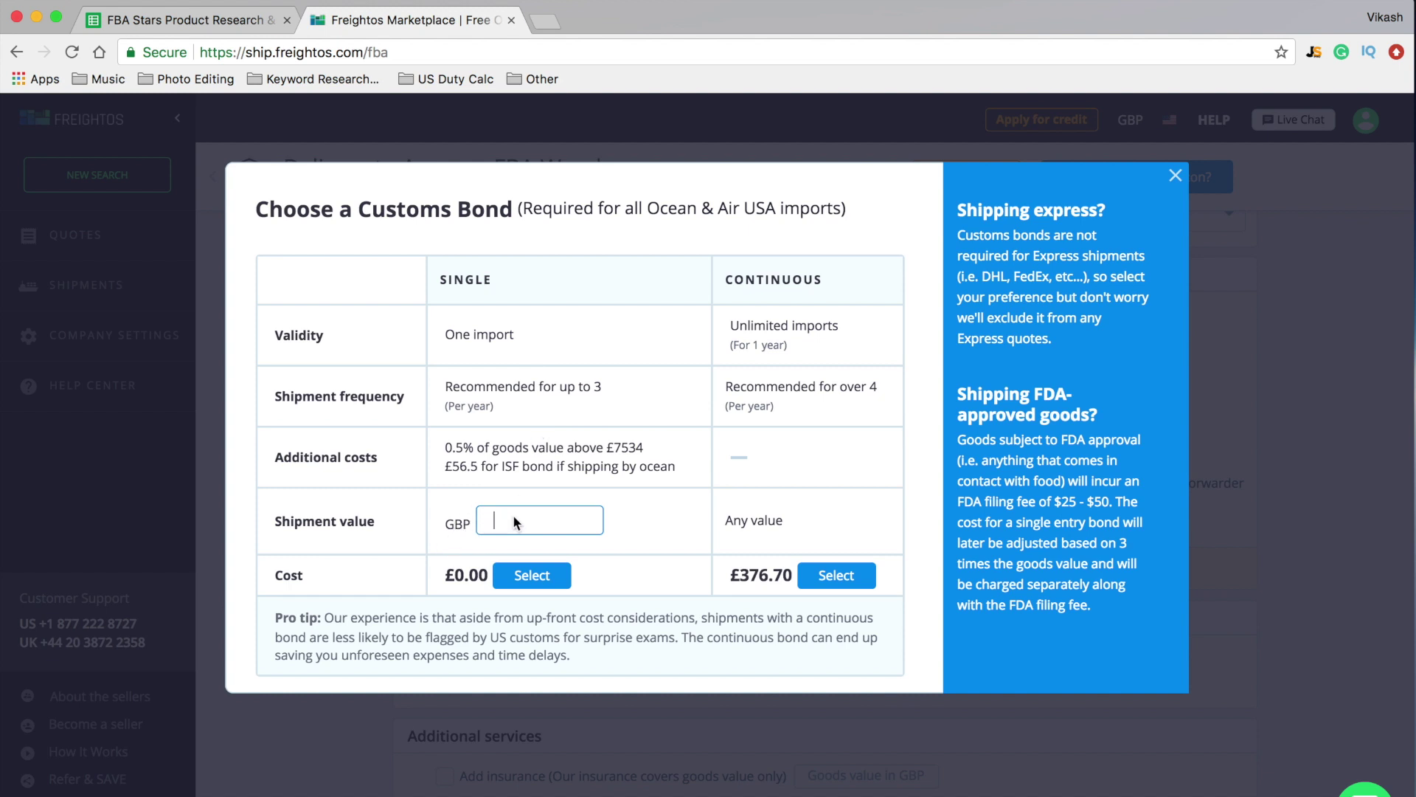
pyautogui.write('700')
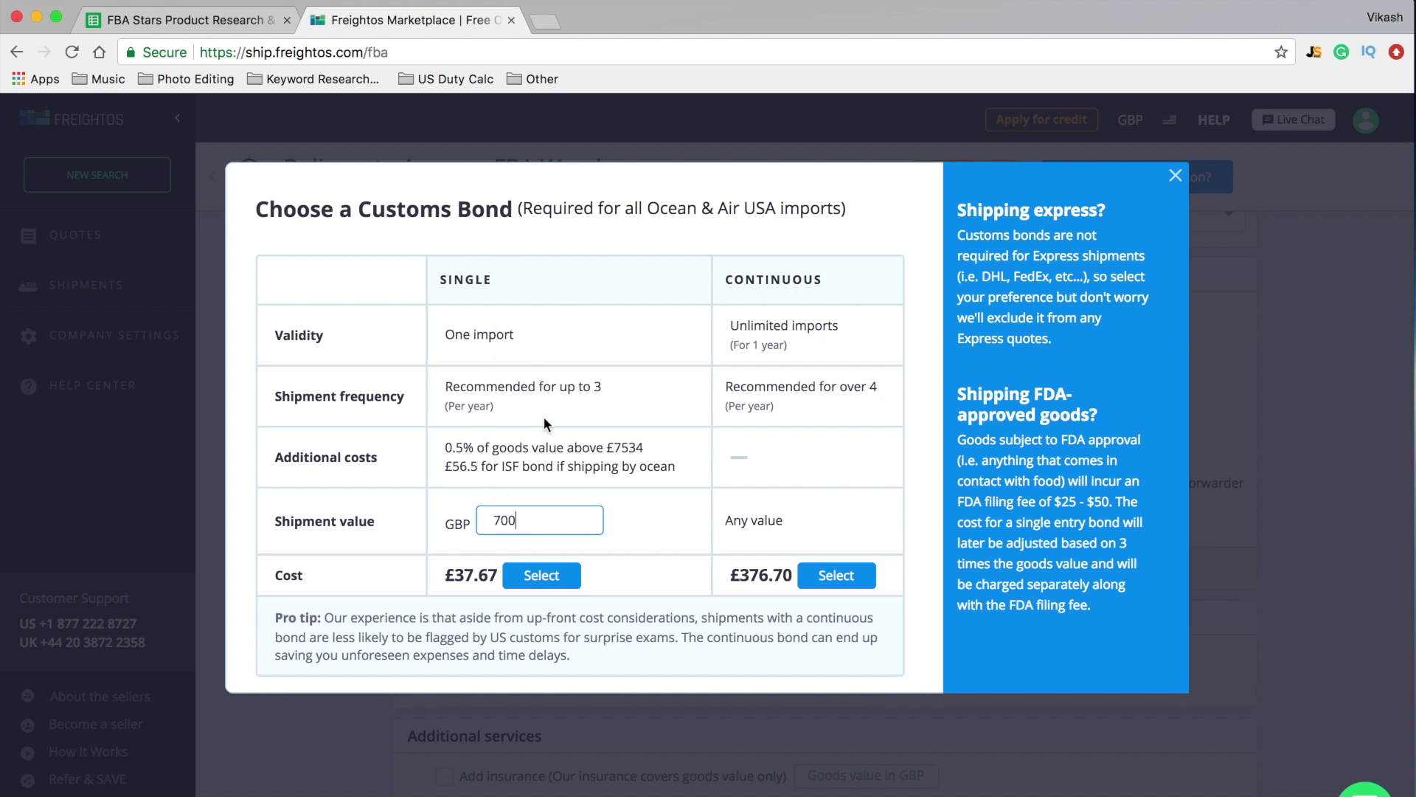
# Choose the single customs bond for the shipment and declare the importer as a foreign importer in the additional details.
pyautogui.click(542, 574)
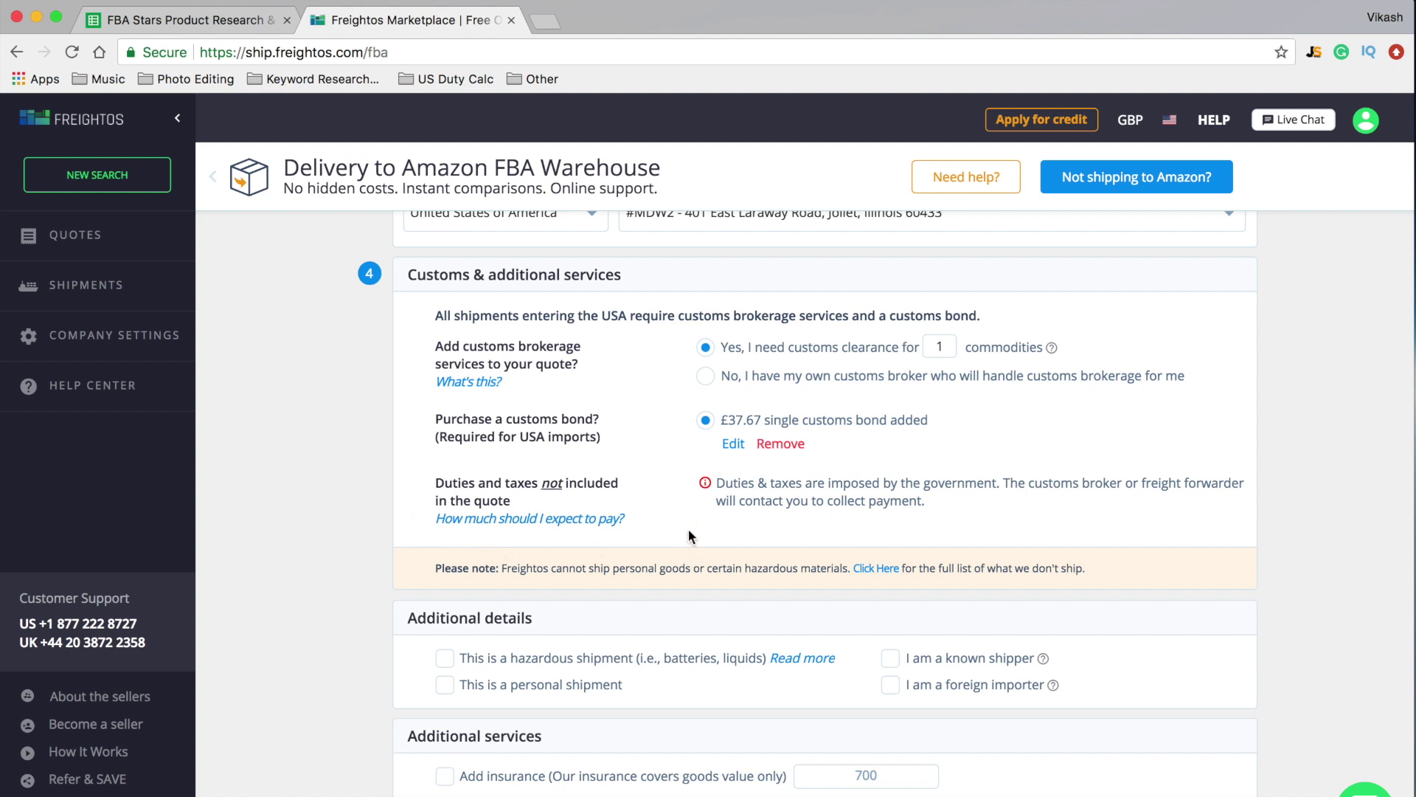
pyautogui.scroll(-3, 689, 532)
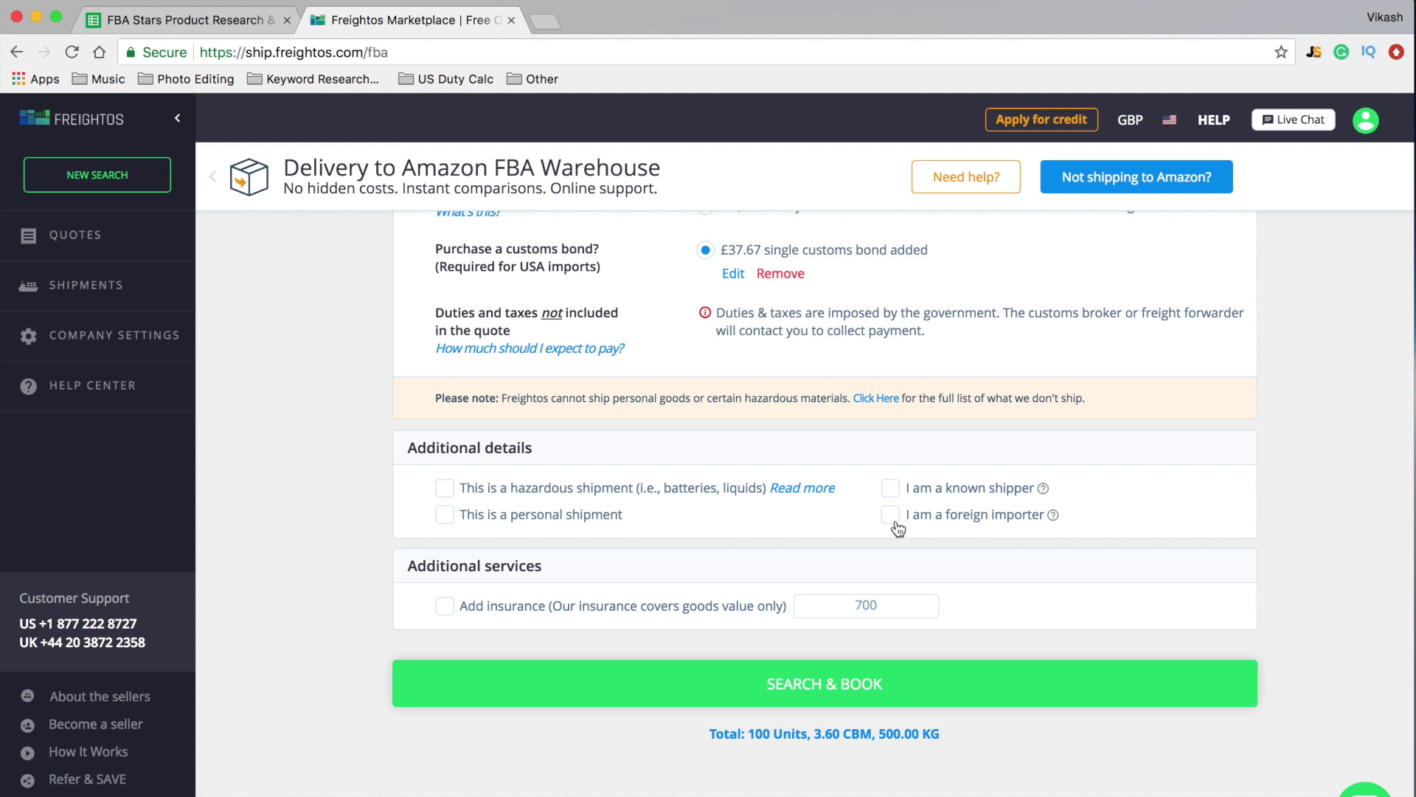
pyautogui.moveTo(1053, 517)
pyautogui.moveTo(1043, 486)
# Add insurance for the 700 GBP goods value and search for freight quotes.
pyautogui.click(445, 609)
pyautogui.click(790, 701)
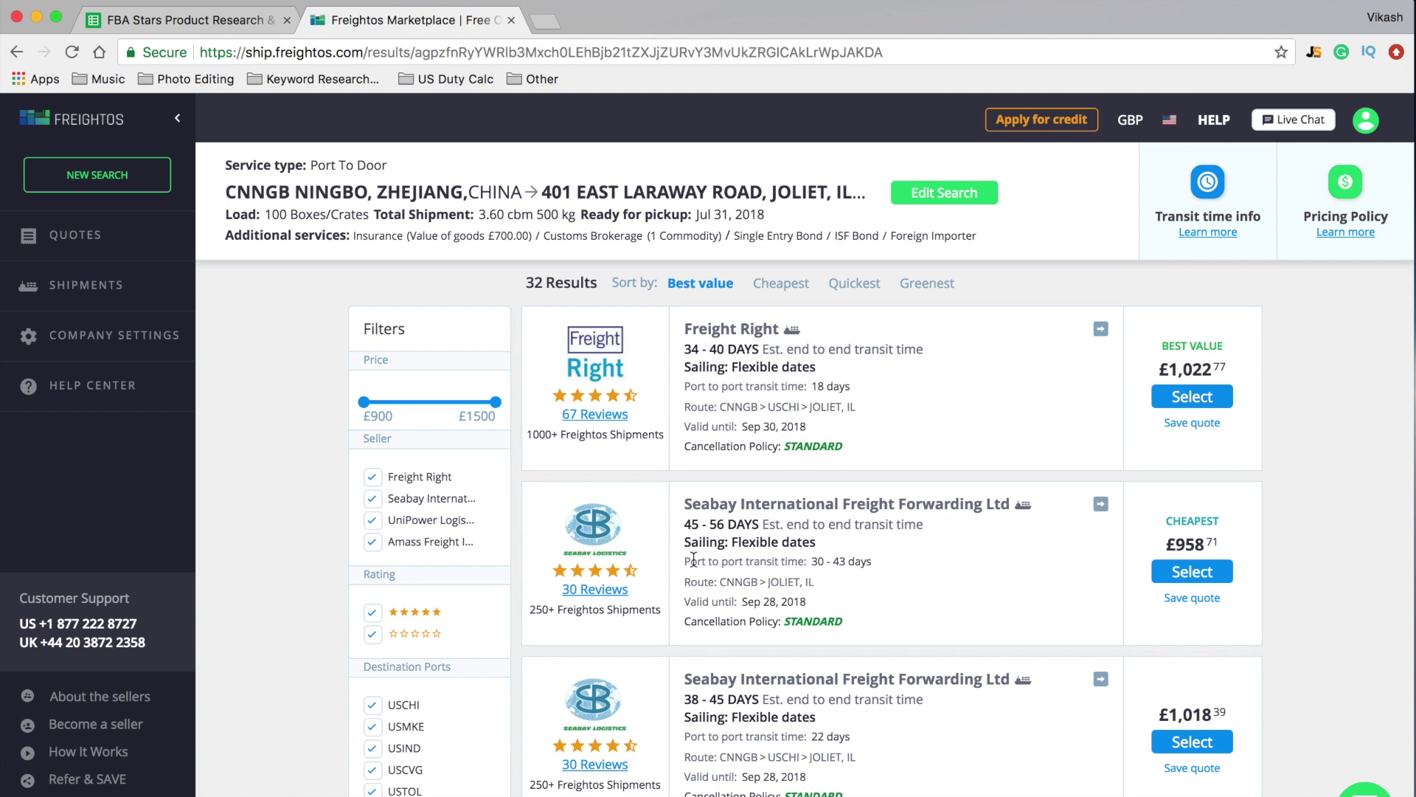
# Sort the freight quotes by cheapest and compare the sellers' prices and transit times.
pyautogui.click(773, 290)
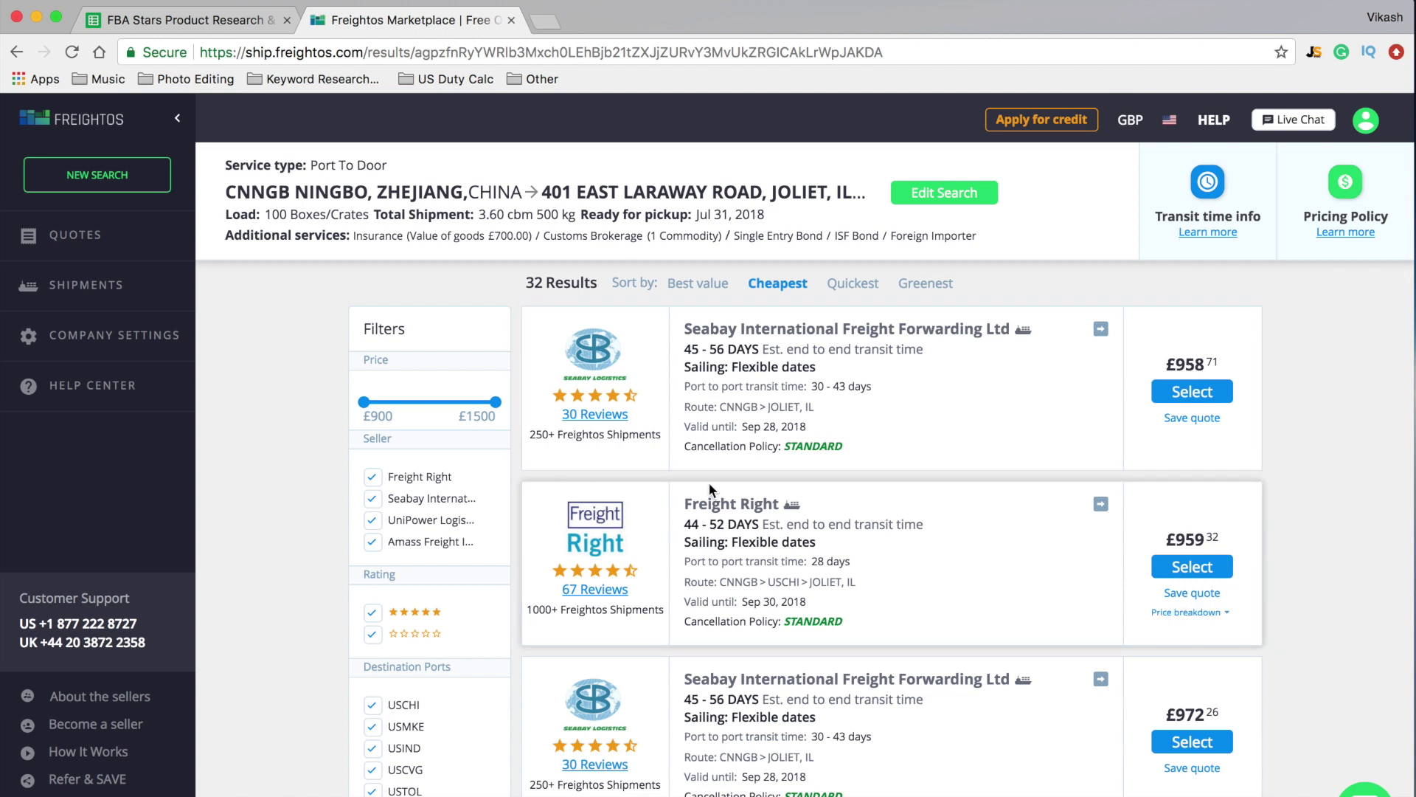
pyautogui.scroll(-5, 709, 482)
pyautogui.scroll(-14, 710, 483)
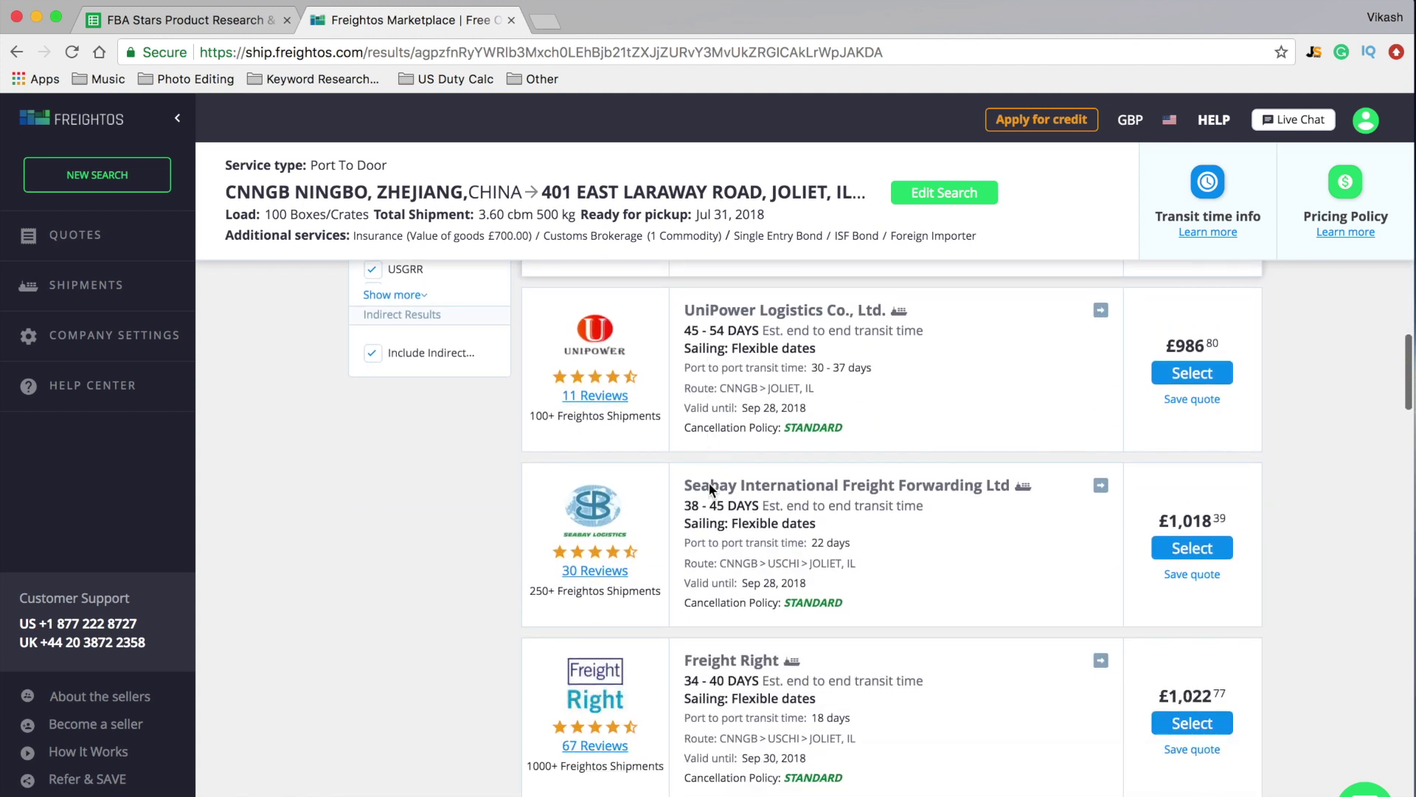
pyautogui.scroll(-5, 710, 482)
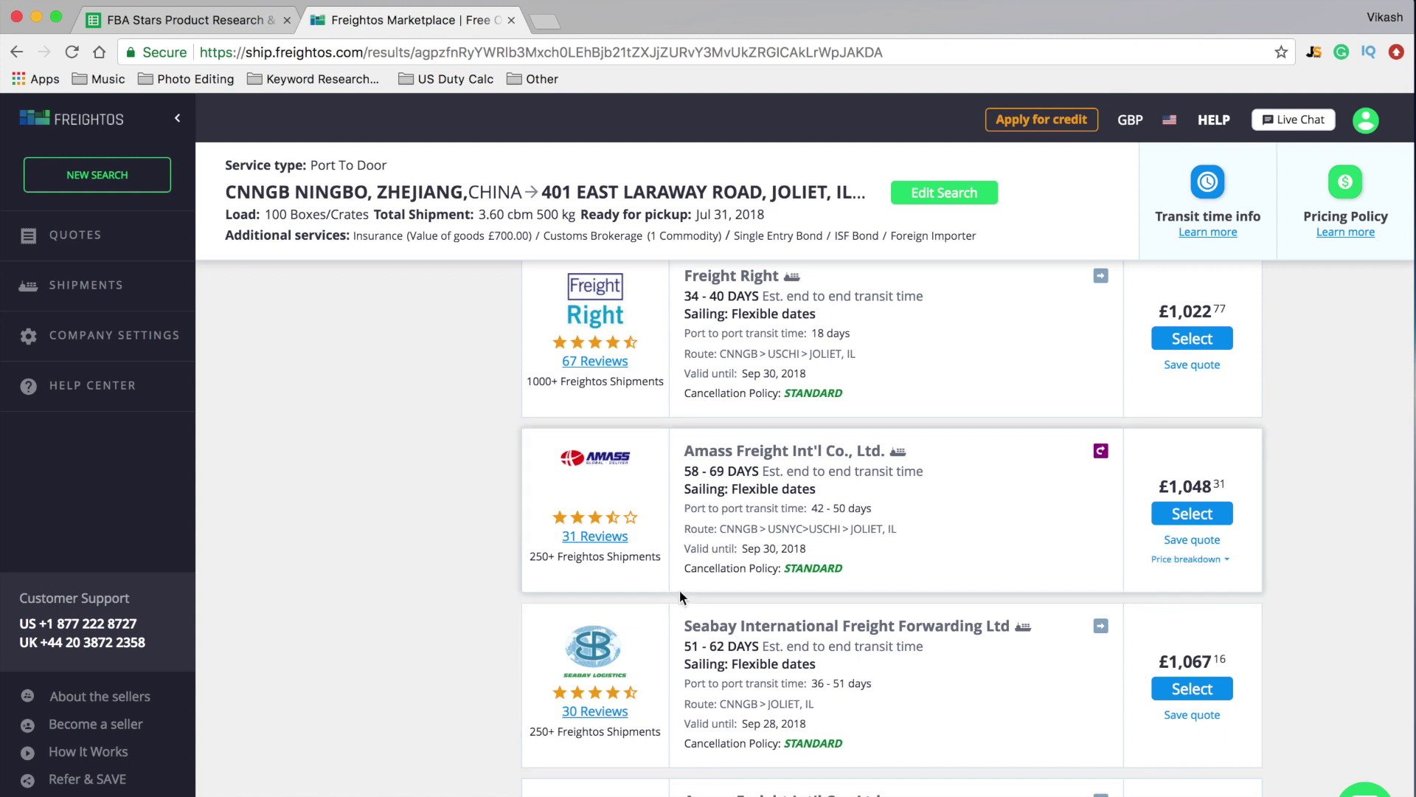
pyautogui.scroll(-2, 478, 620)
pyautogui.scroll(10, 479, 619)
pyautogui.scroll(5, 476, 618)
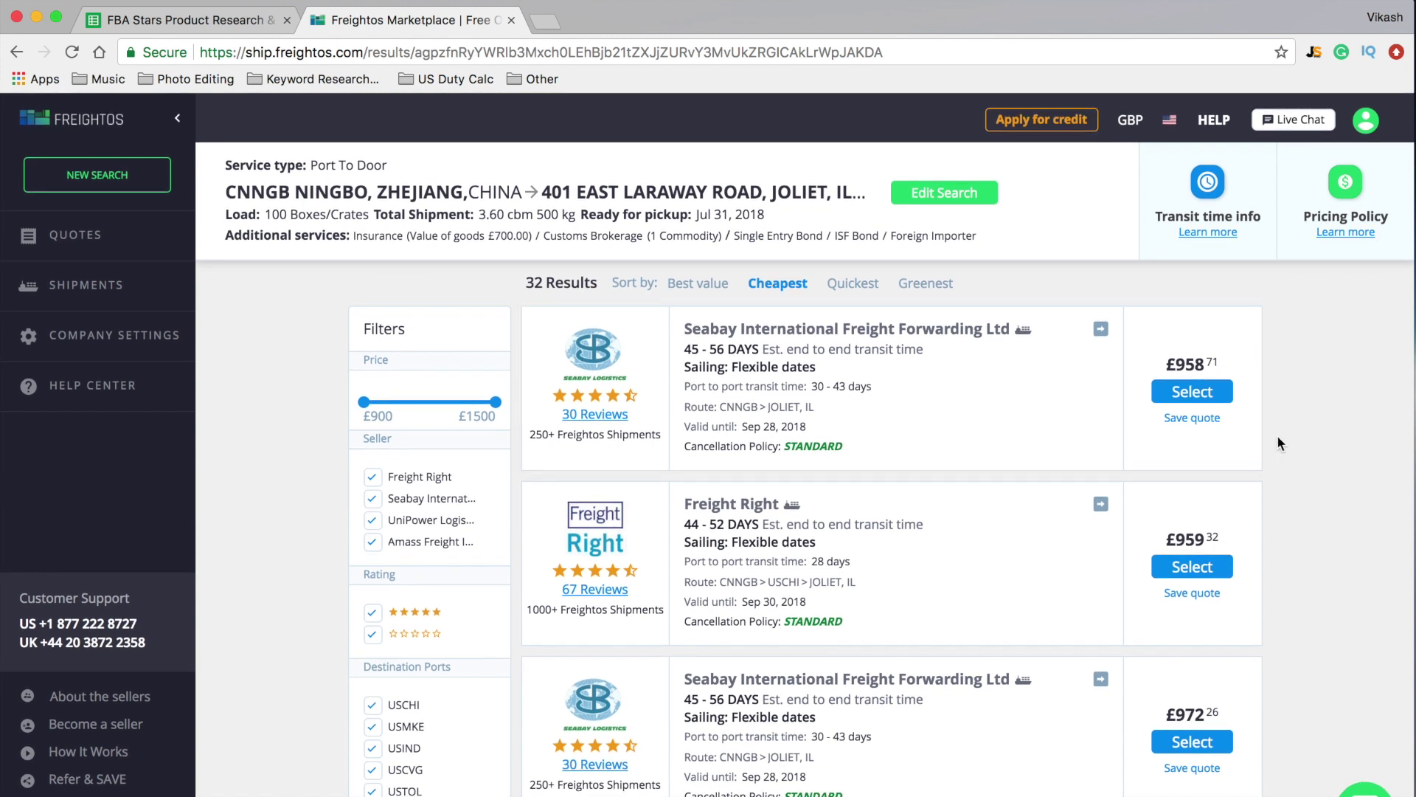
# Review the price breakdown of the cheapest Seabay International Freight Forwarding quote, including its fees and total, and collapse it again.
pyautogui.click(1224, 438)
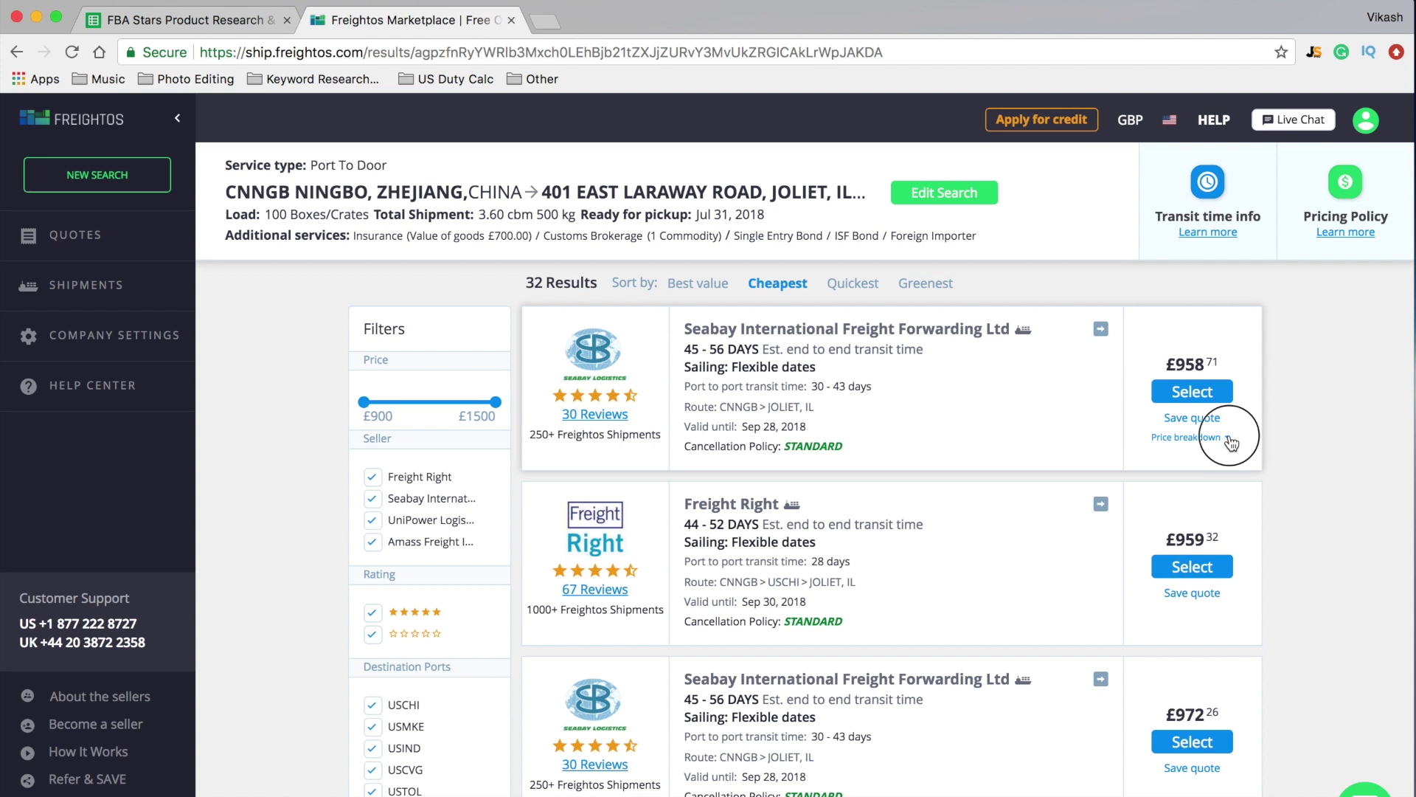
pyautogui.scroll(-8, 1196, 590)
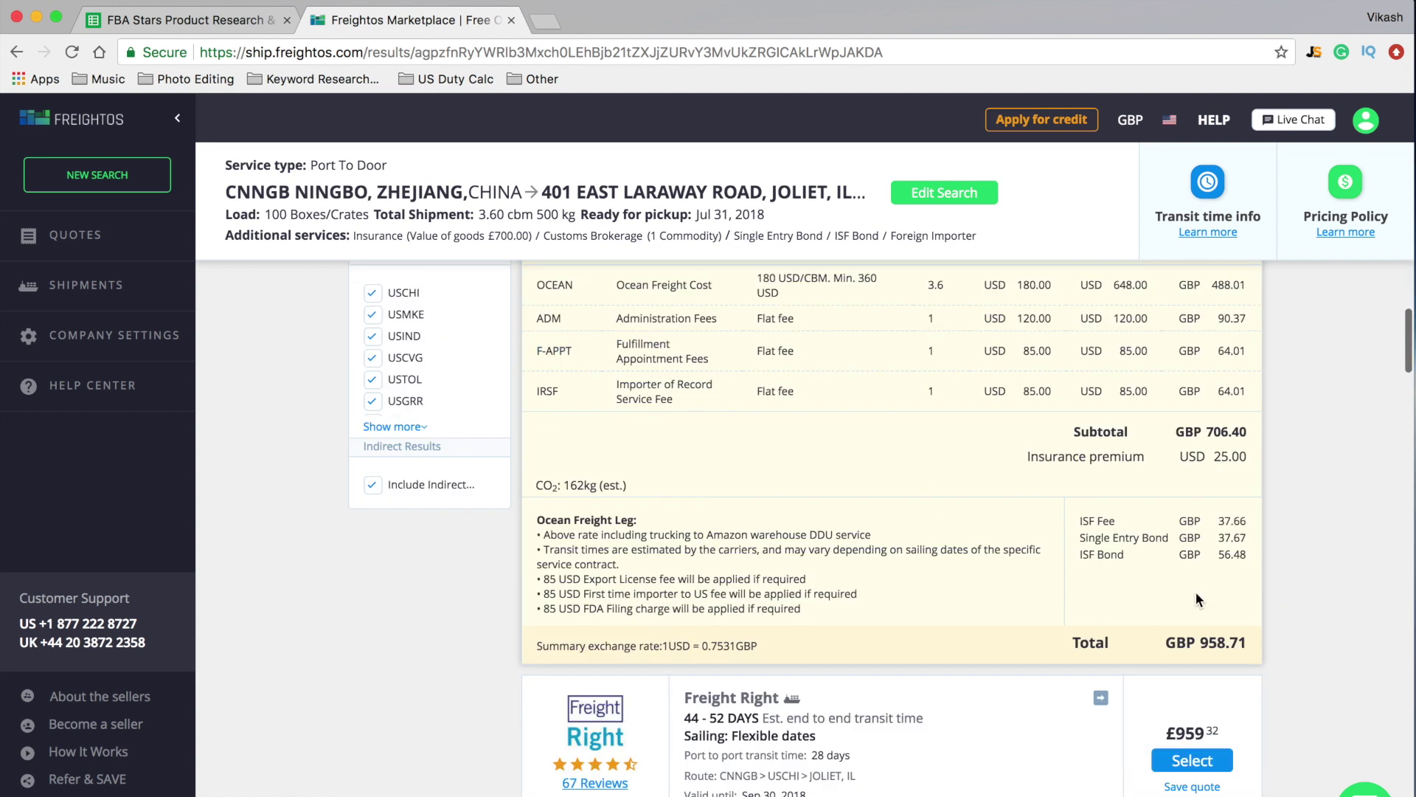
pyautogui.scroll(8, 1196, 591)
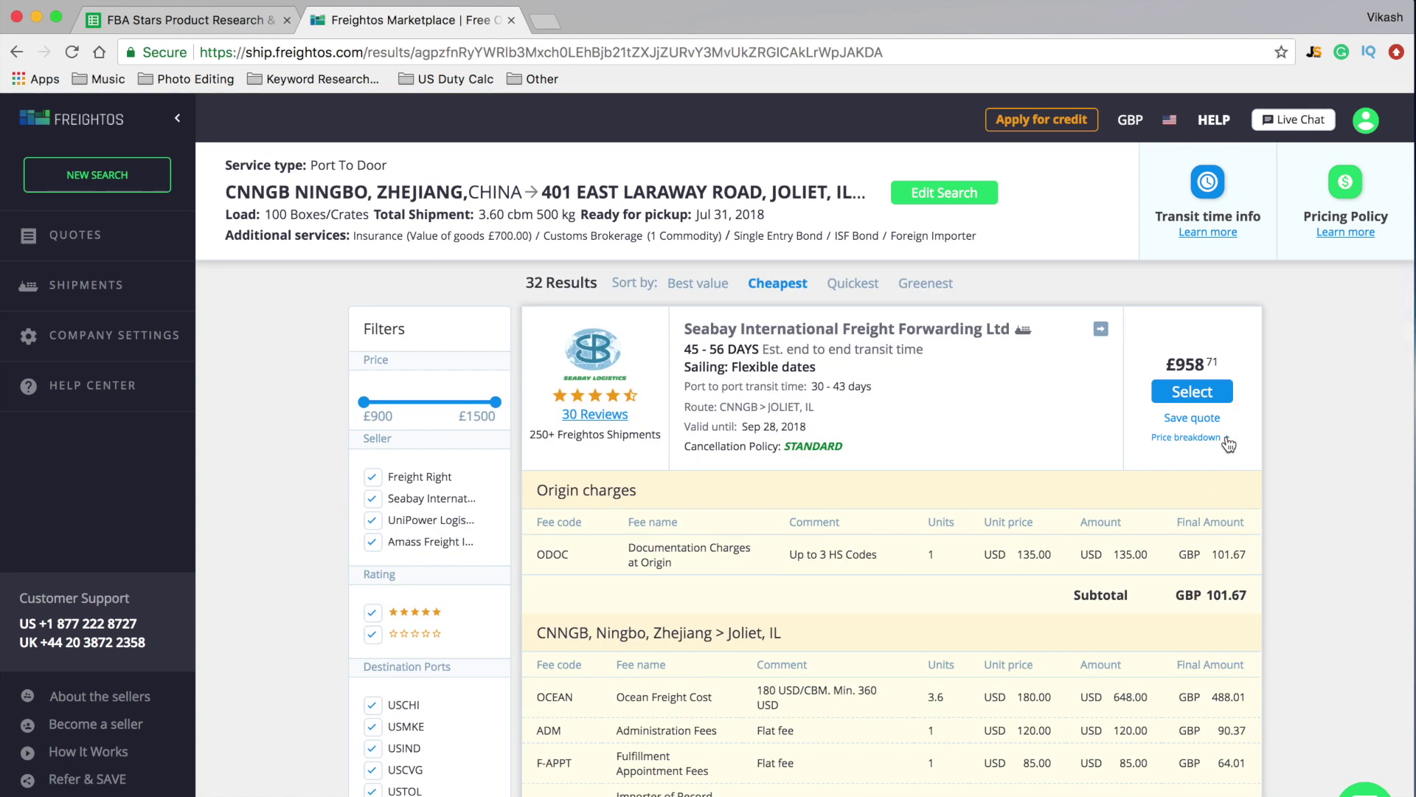
pyautogui.click(1225, 438)
pyautogui.moveTo(1260, 428)
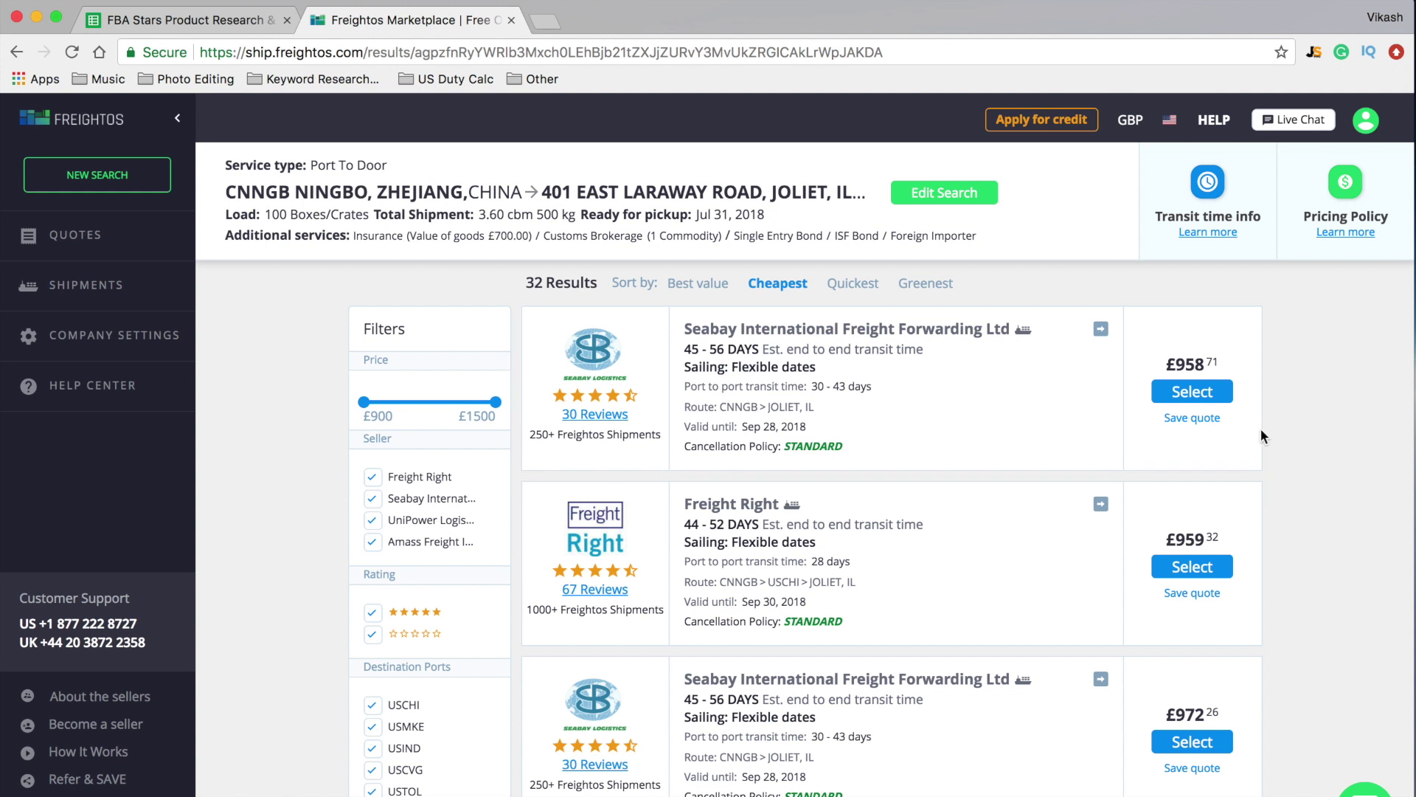